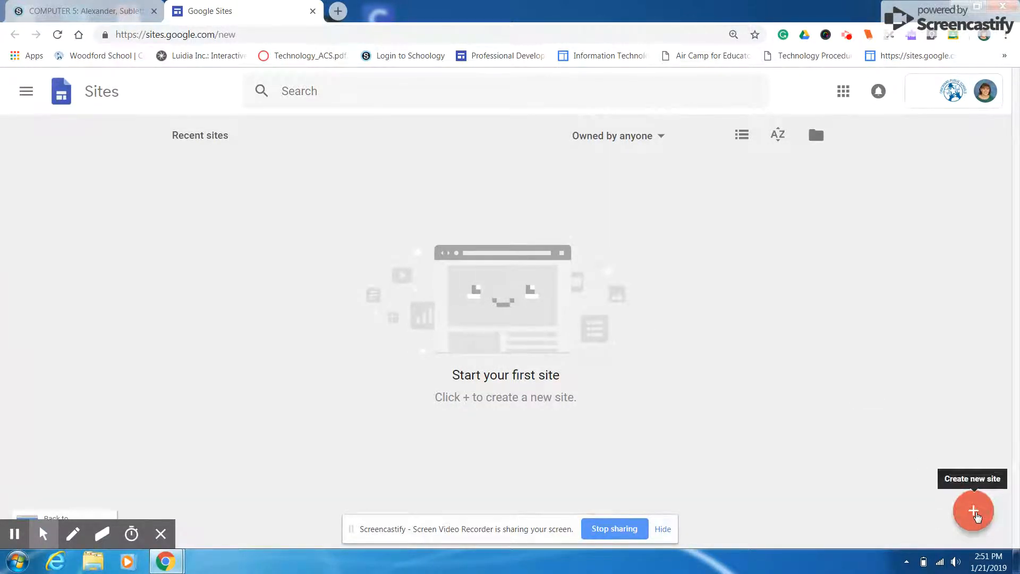
Create a new blank site
click(974, 511)
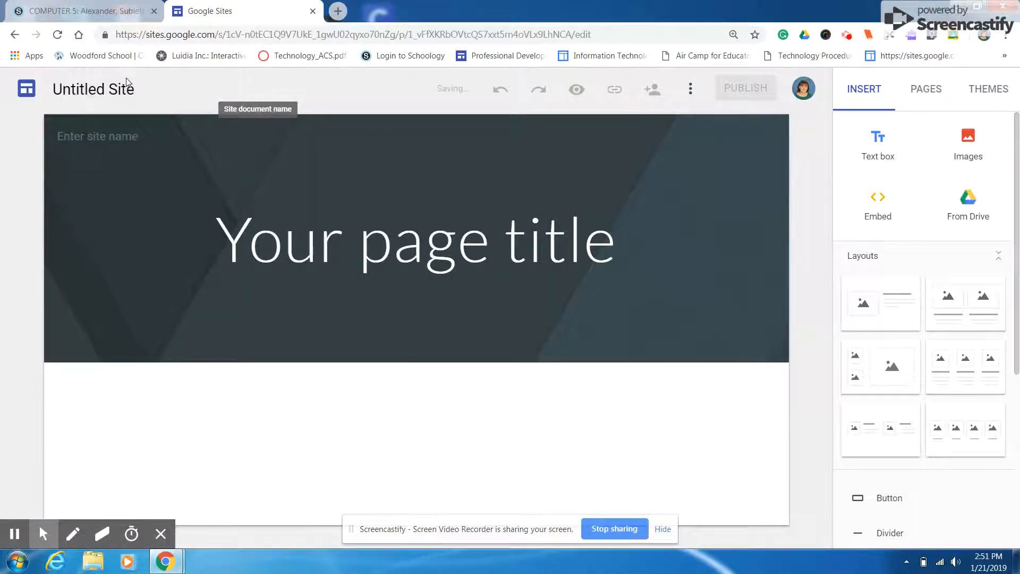
click(124, 90)
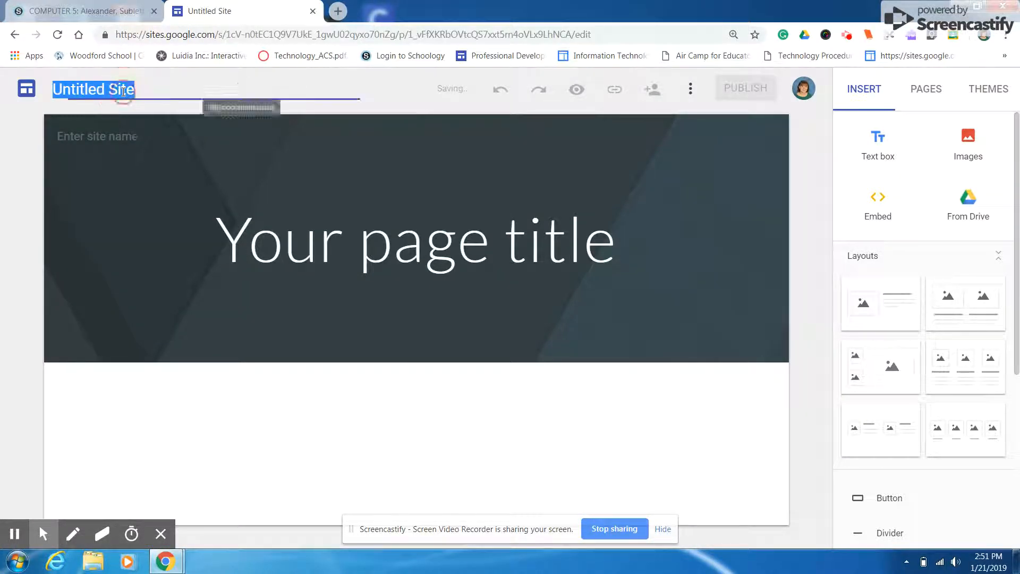
Examine the site's sharing settings and the field for inviting people, and leave without inviting anyone
click(653, 91)
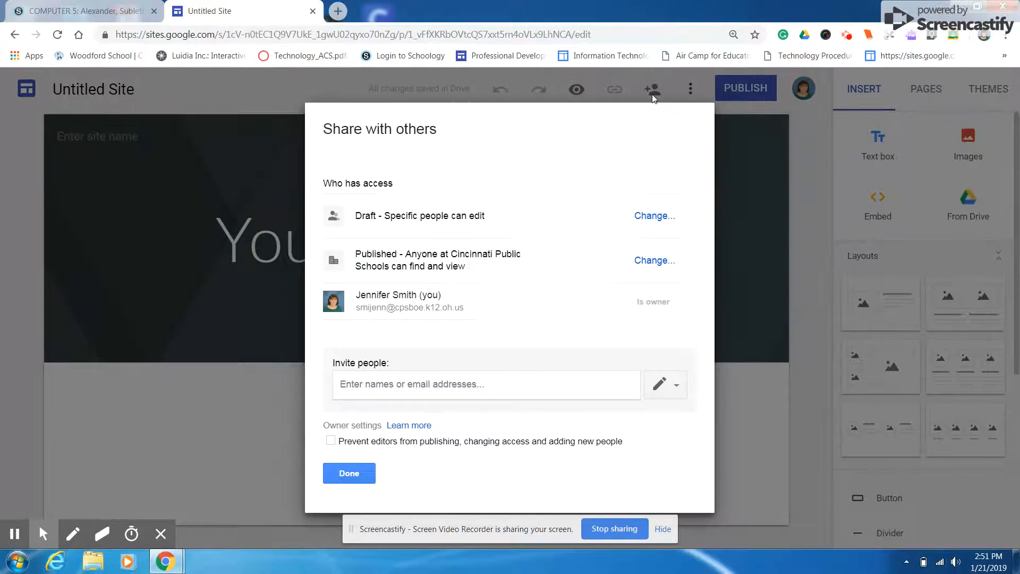
click(457, 389)
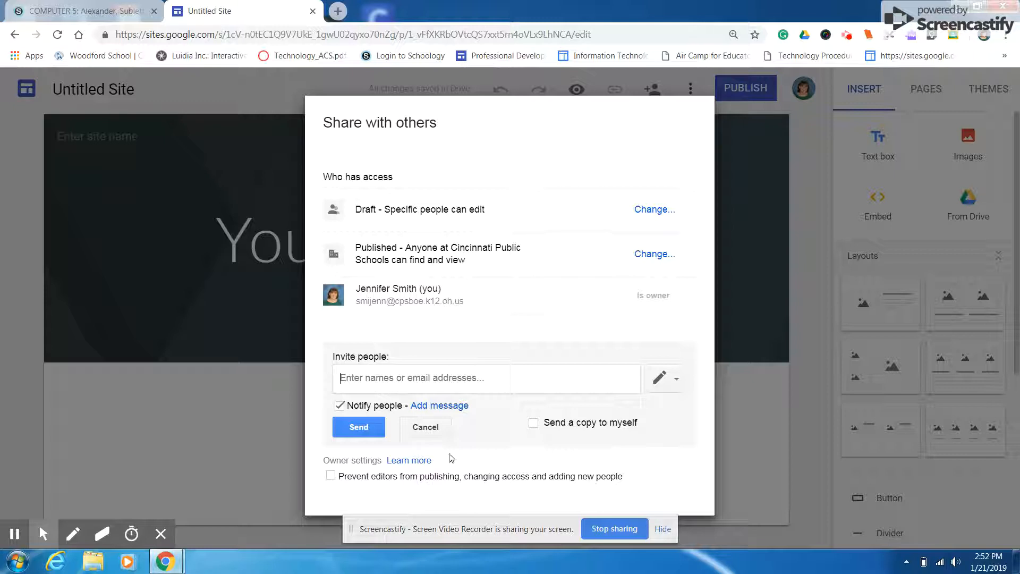
click(650, 467)
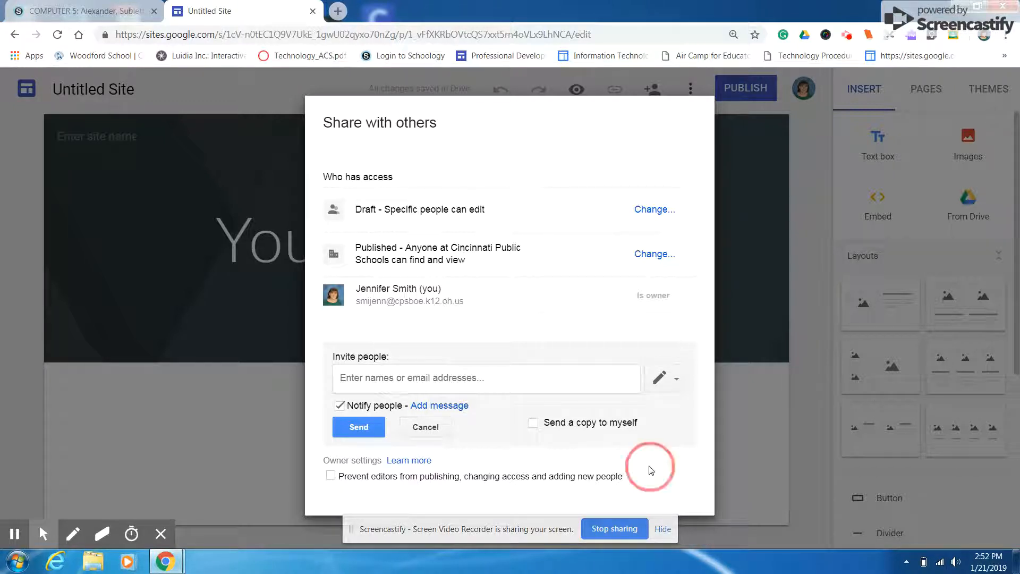
click(662, 529)
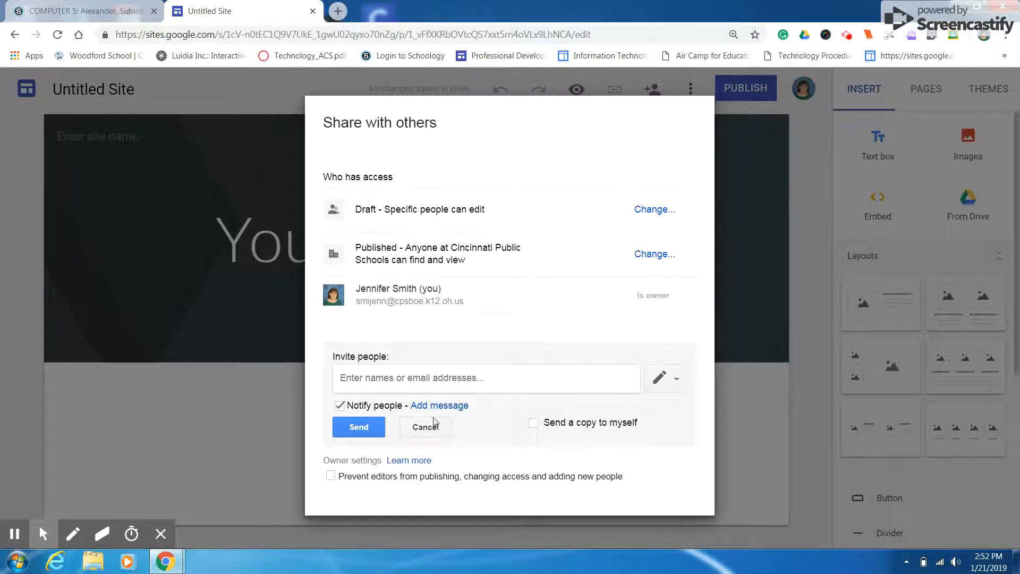
click(426, 433)
click(363, 465)
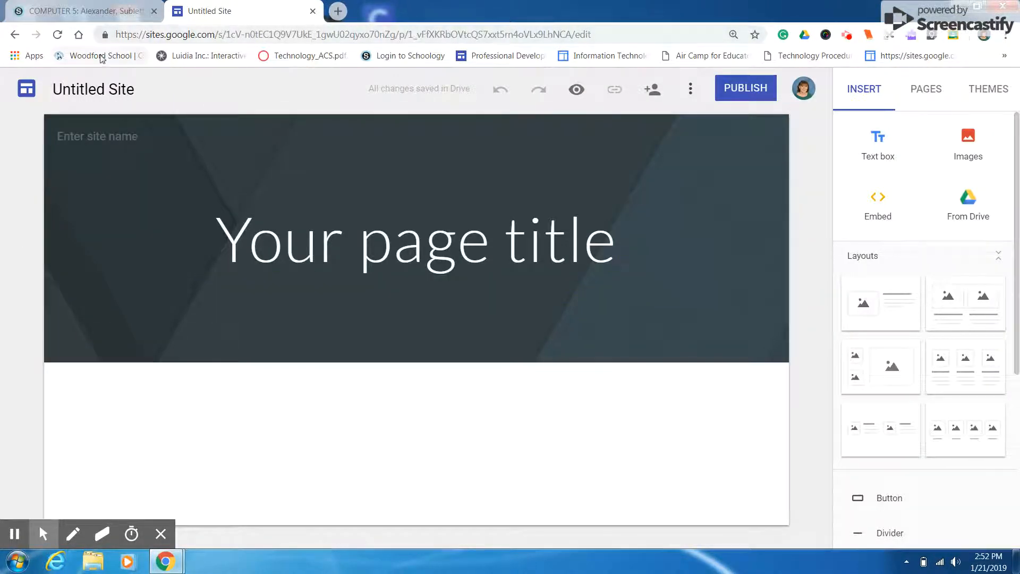
Name the site document "Pandas" and set the page title in the header to "Pandas"
click(87, 91)
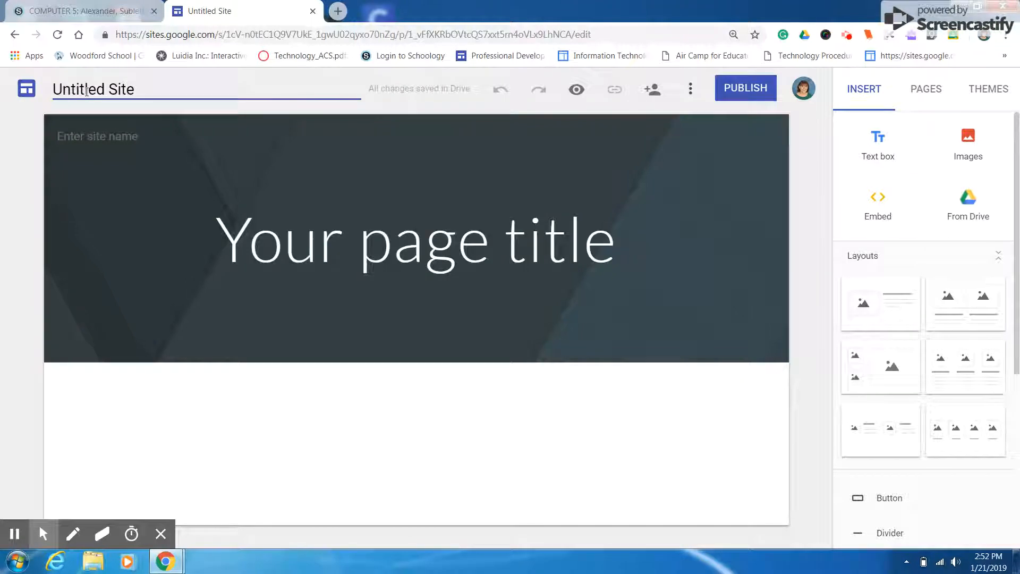
drag(136, 90, 40, 92)
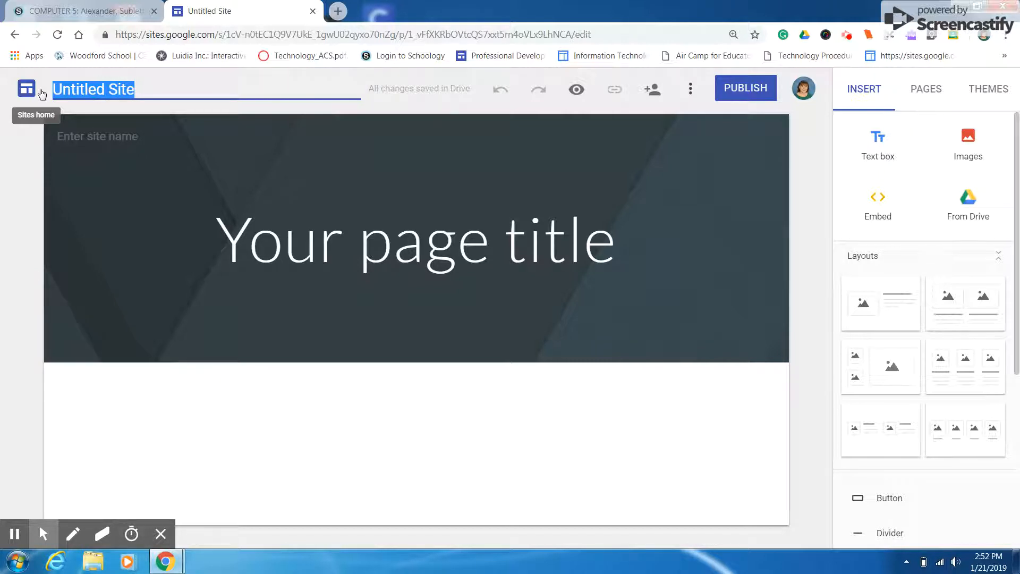
text(Pandas)
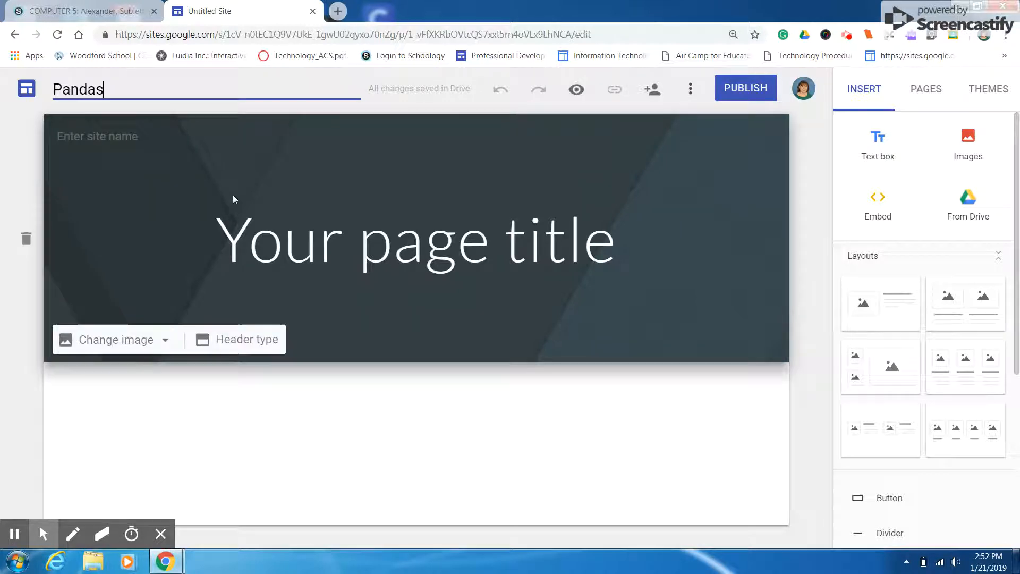
click(316, 235)
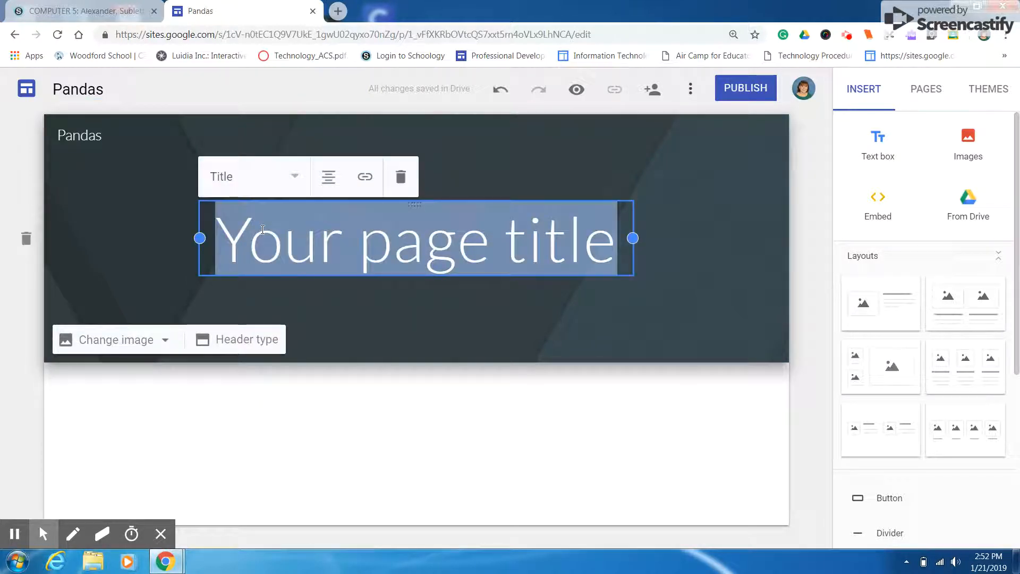
text(Pandas)
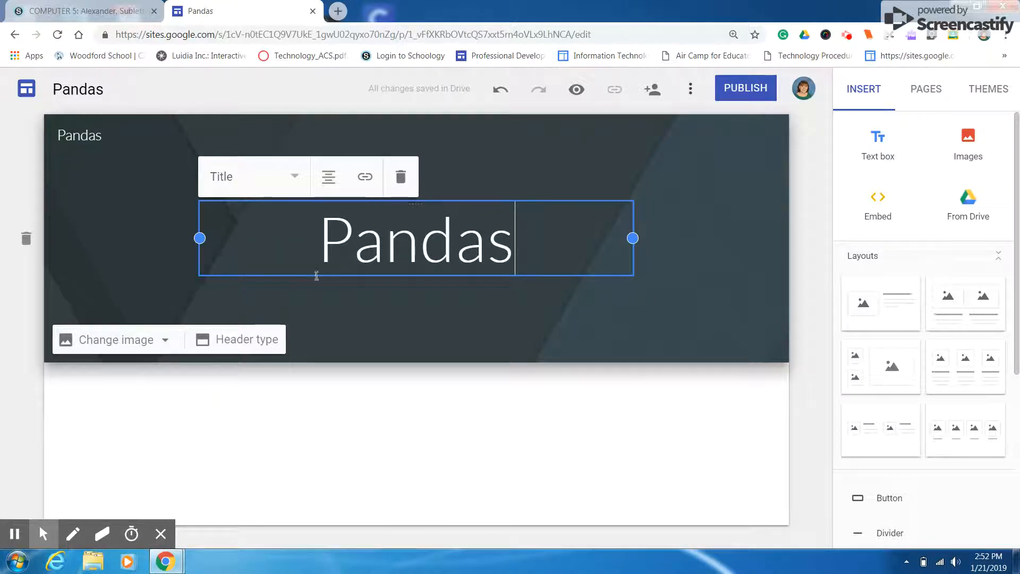
Try the Aristotle and Vision themes and apply the Diplomat theme to the site
click(980, 88)
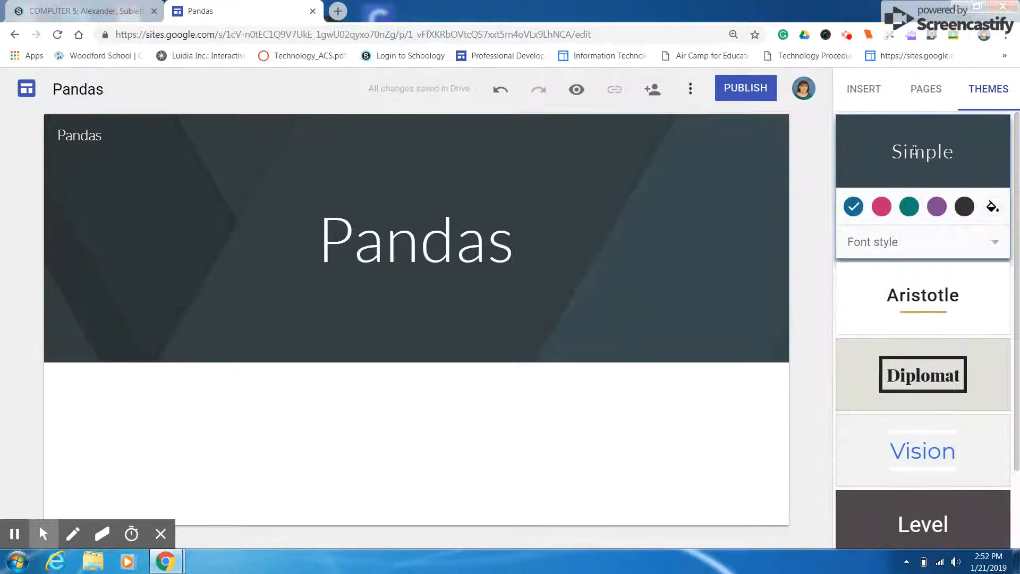
click(902, 318)
click(922, 374)
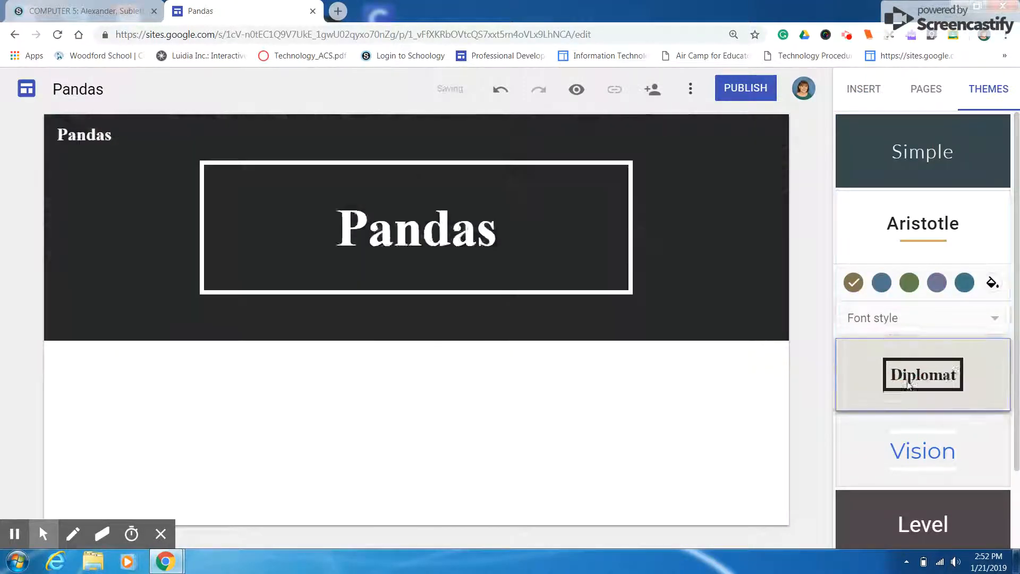
click(919, 467)
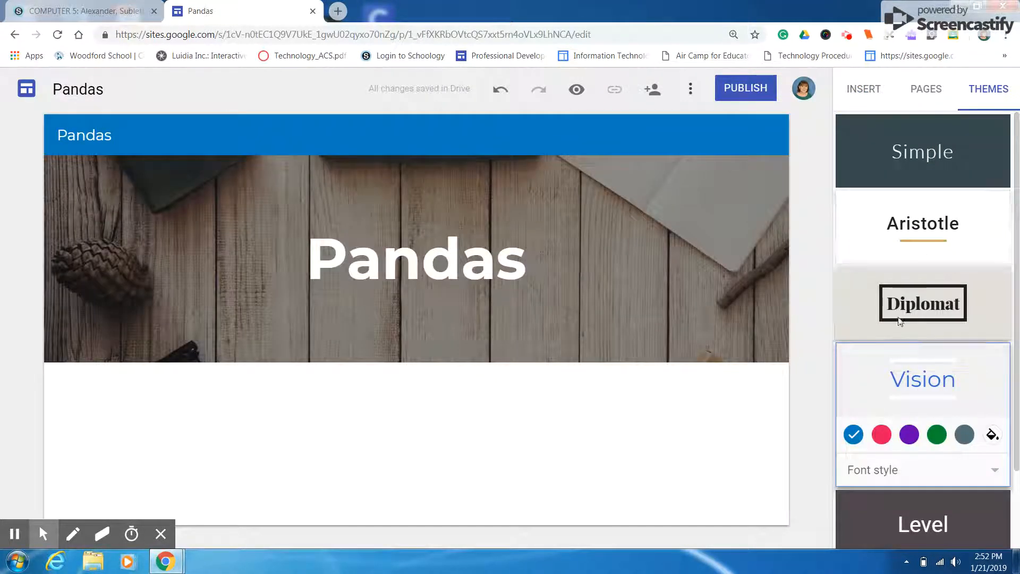
click(897, 323)
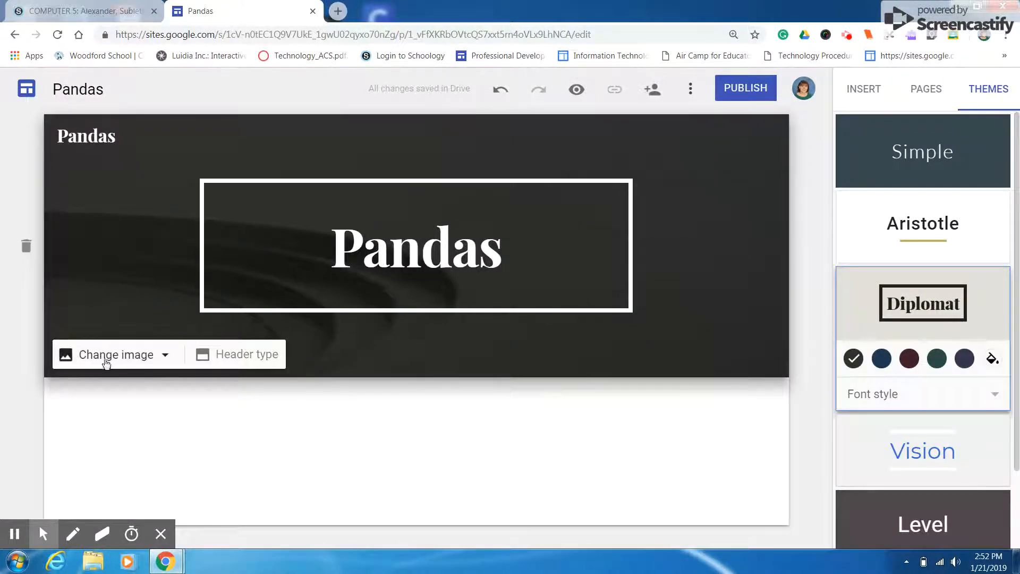
Replace the header image with the first panda photo found by an image search for "pandas"
click(105, 359)
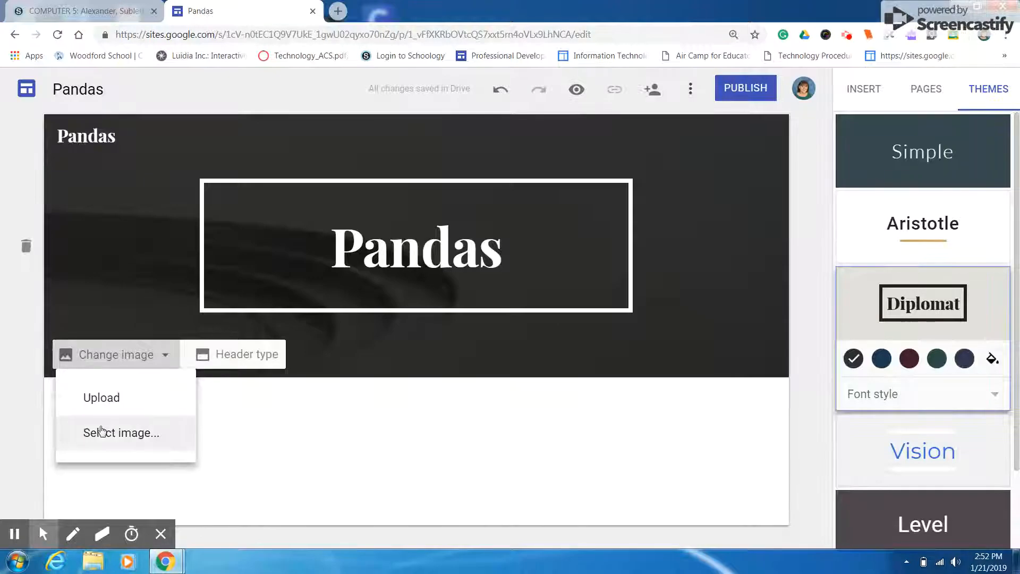
click(101, 431)
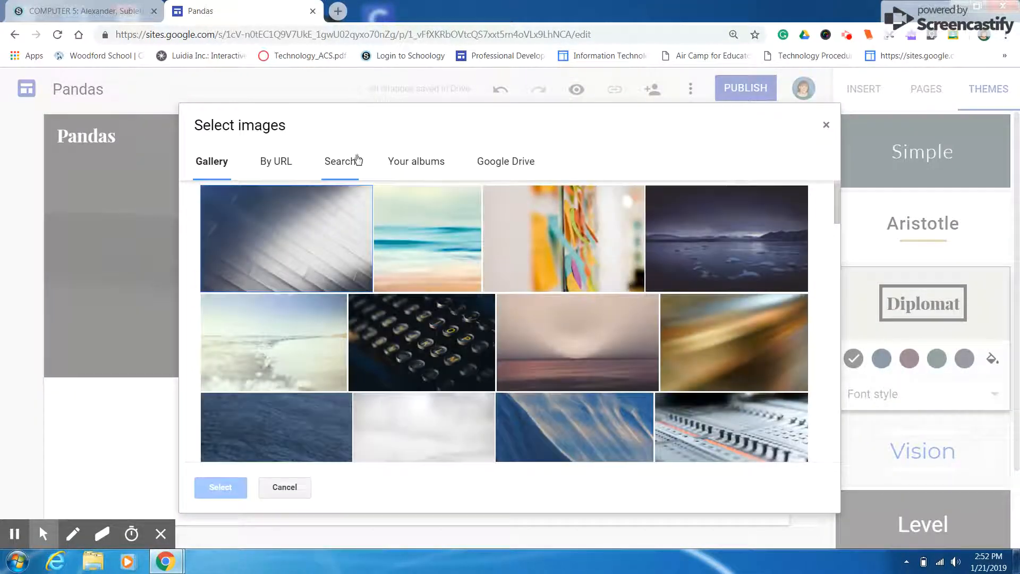
click(356, 160)
text(pandas)
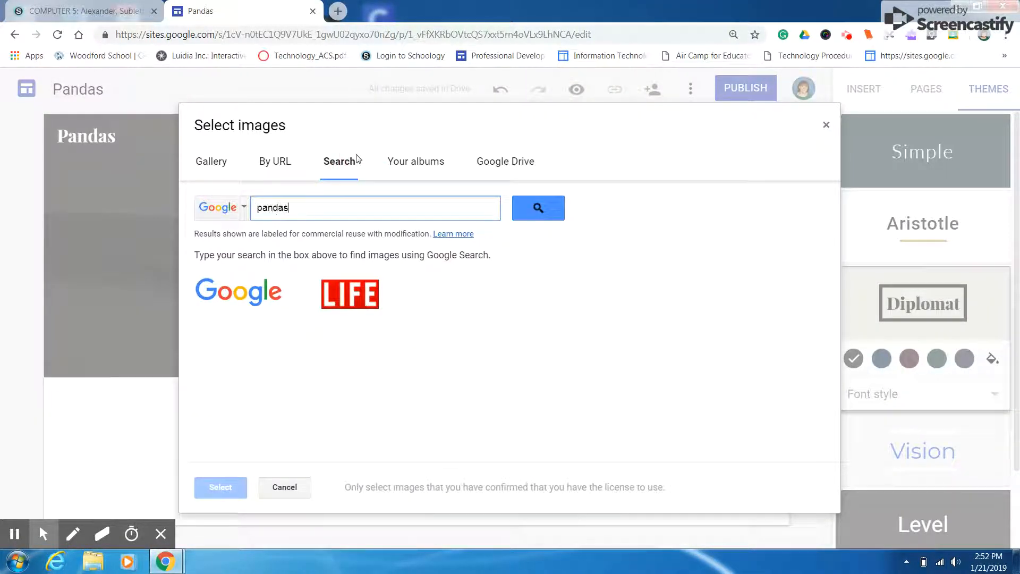
key(Return)
click(215, 356)
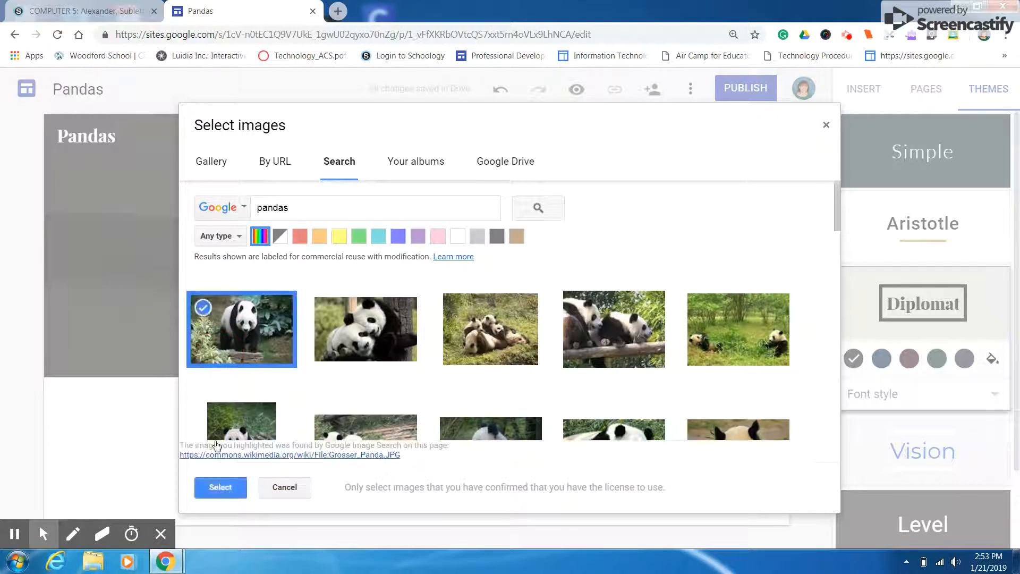
click(214, 488)
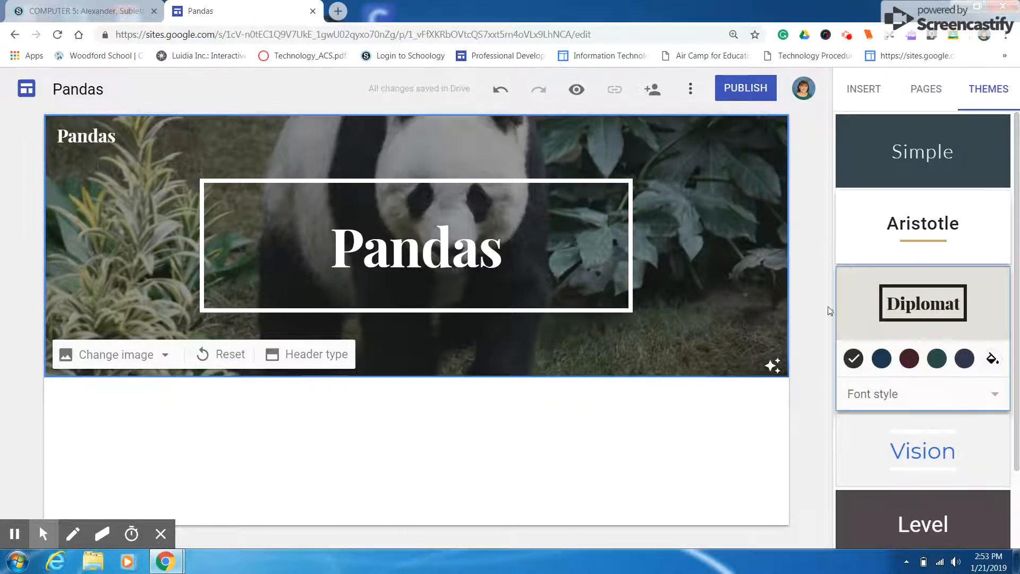
Insert a text box below the header reading "Created by" followed by the author's name, and center its text
click(864, 89)
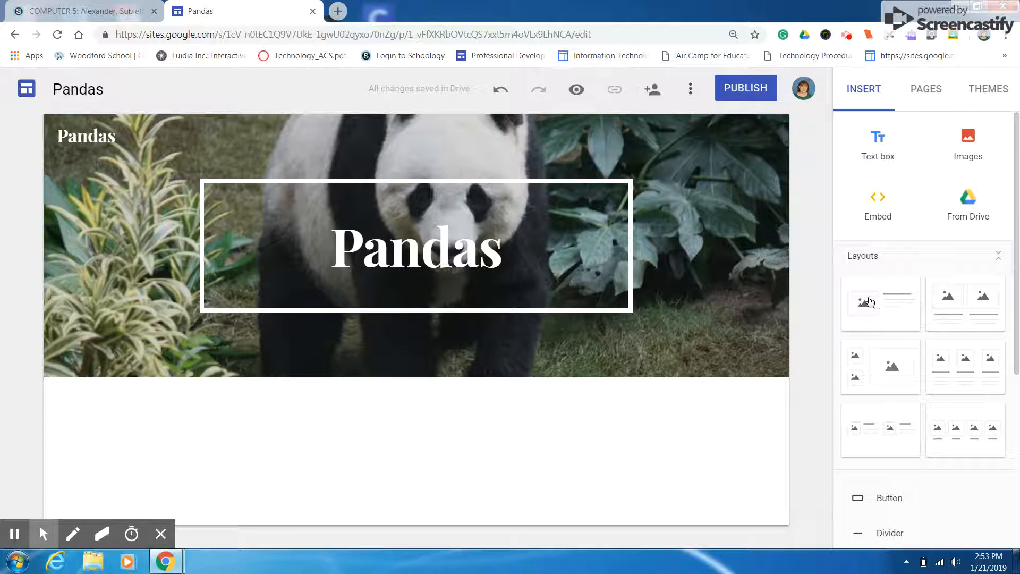
click(877, 137)
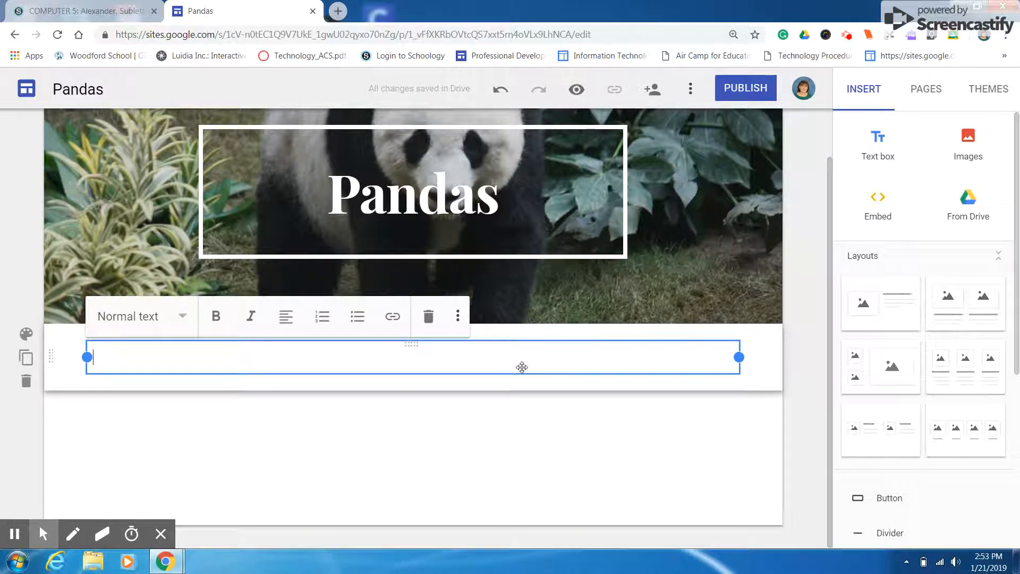
text(Created by Ms. Smith)
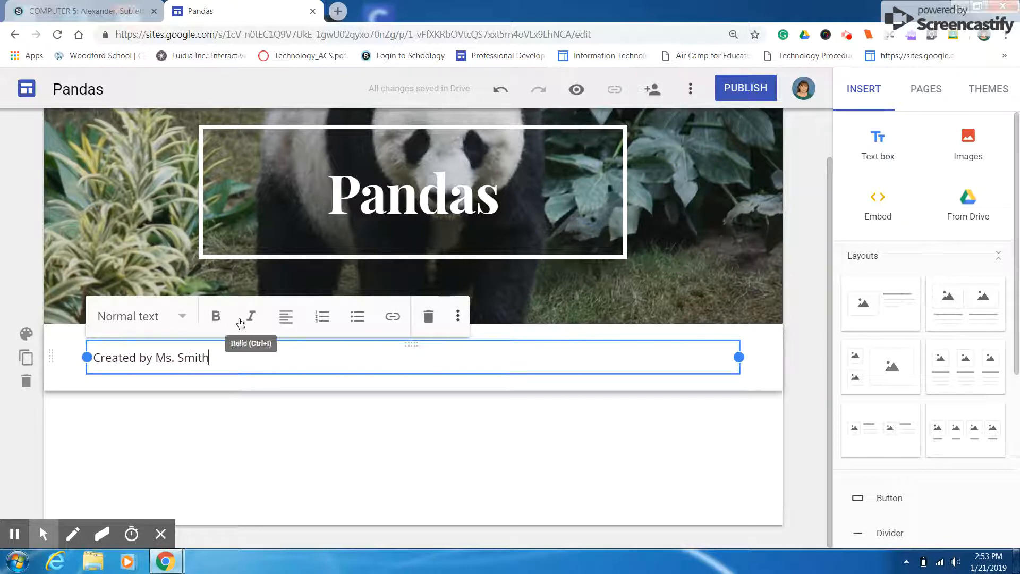
click(277, 318)
click(288, 357)
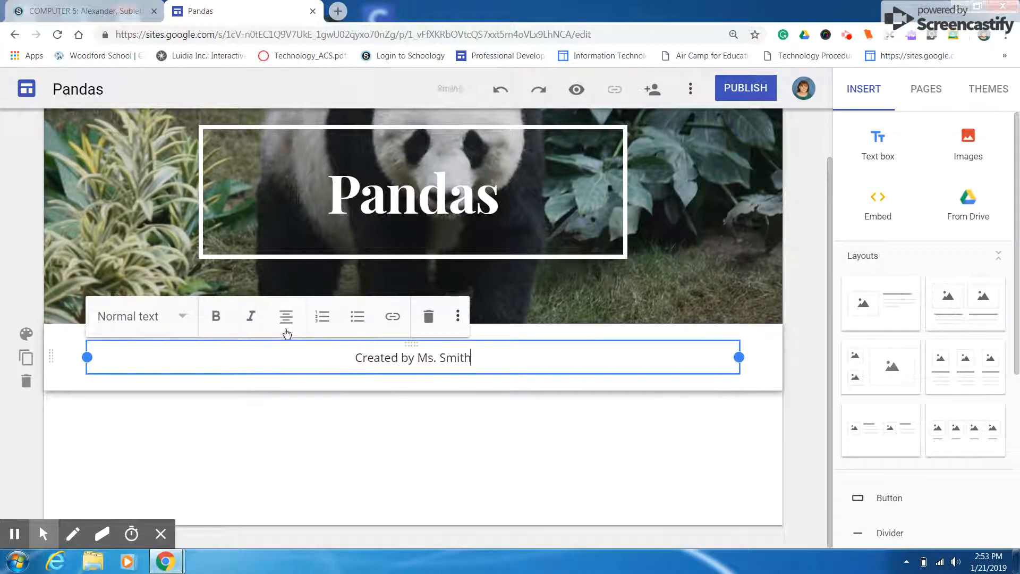
click(284, 317)
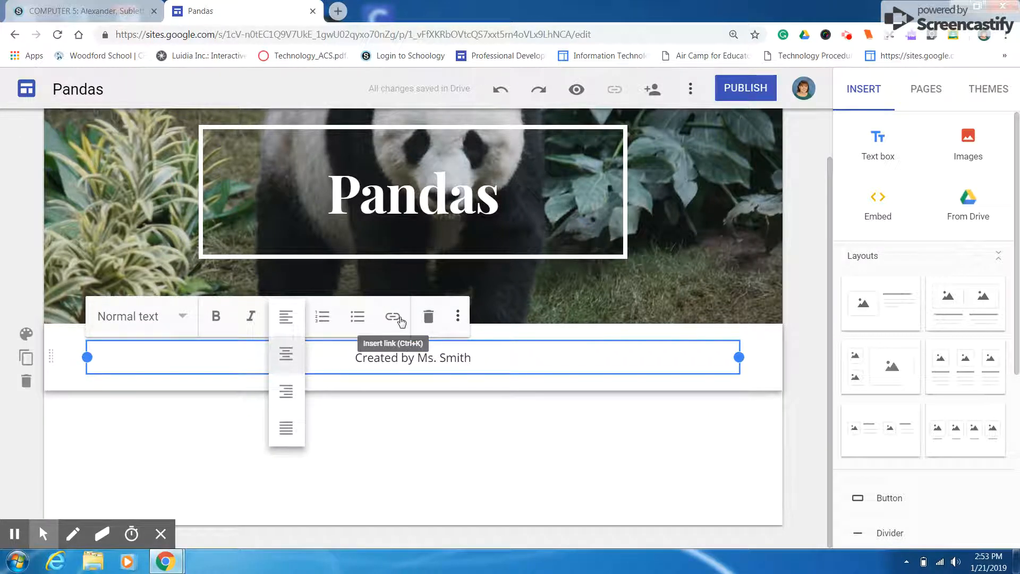
click(498, 361)
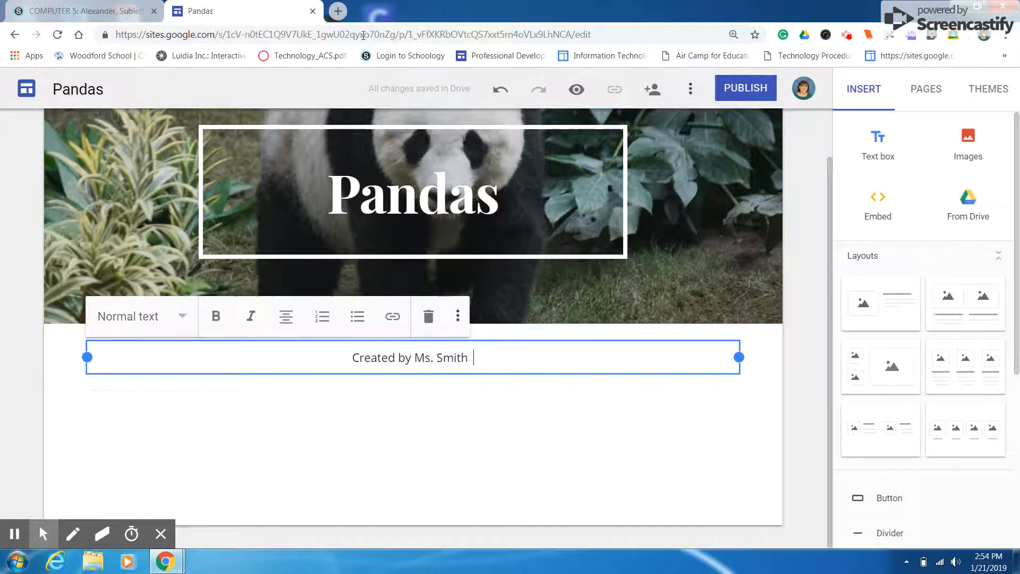
Search the web in a new tab for "pandas facts for kids" and open National Geographic Kids' "10 facts about pandas!" page
click(339, 11)
text(p)
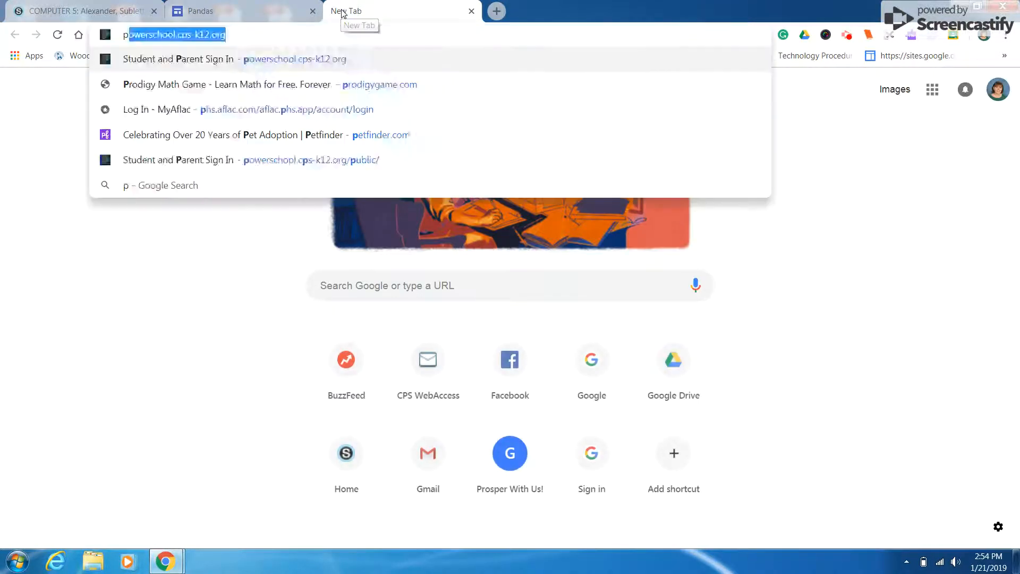
text(andad)
key(BackSpace)
text(s)
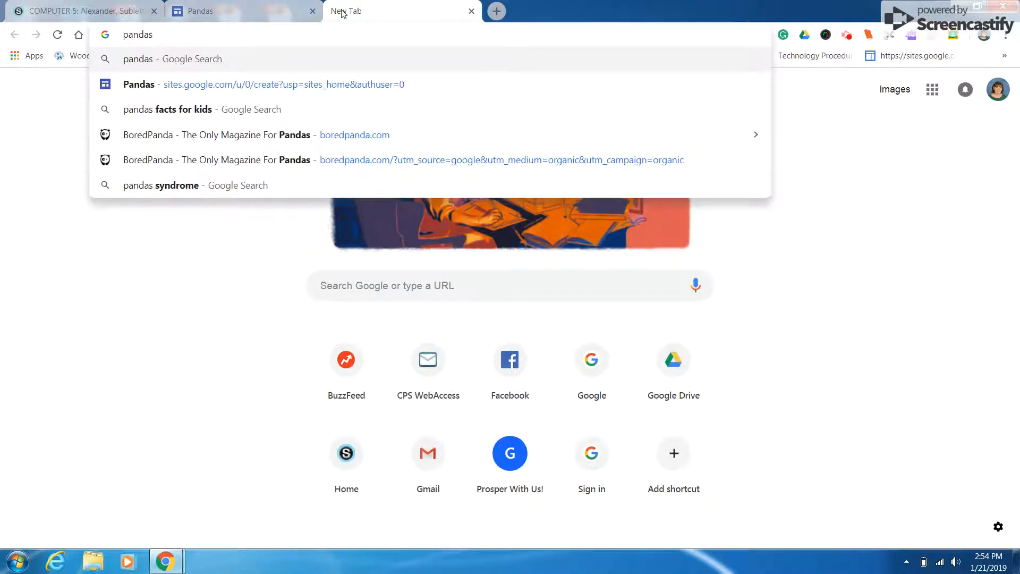
click(250, 108)
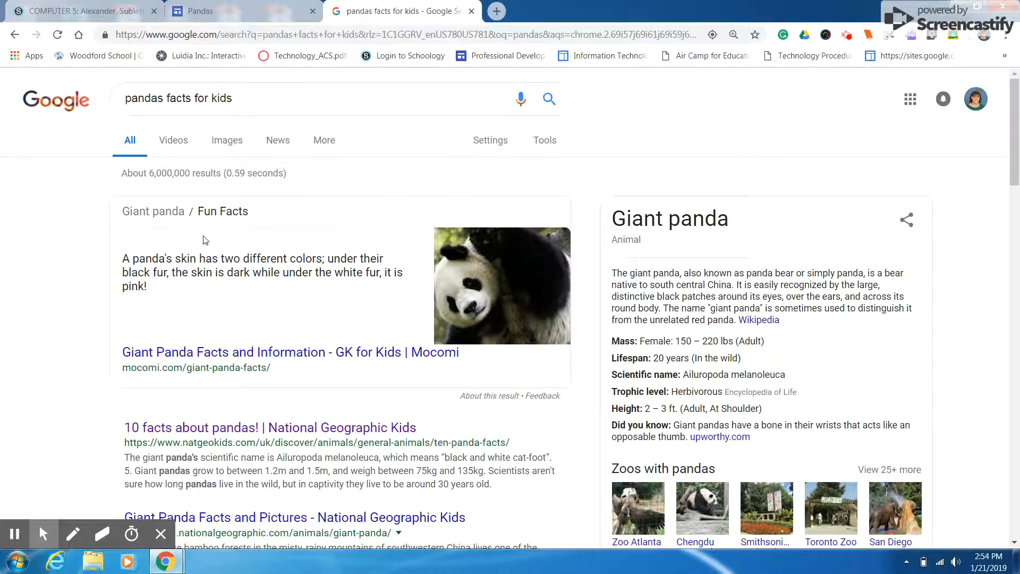
click(172, 428)
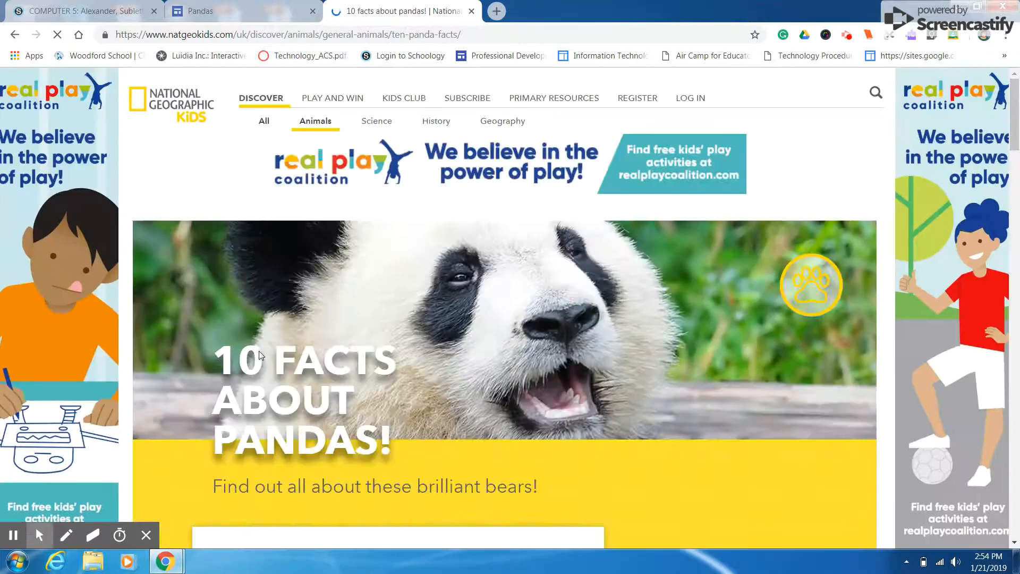
Copy the web address of the panda facts page and return to the Pandas site editor
click(331, 36)
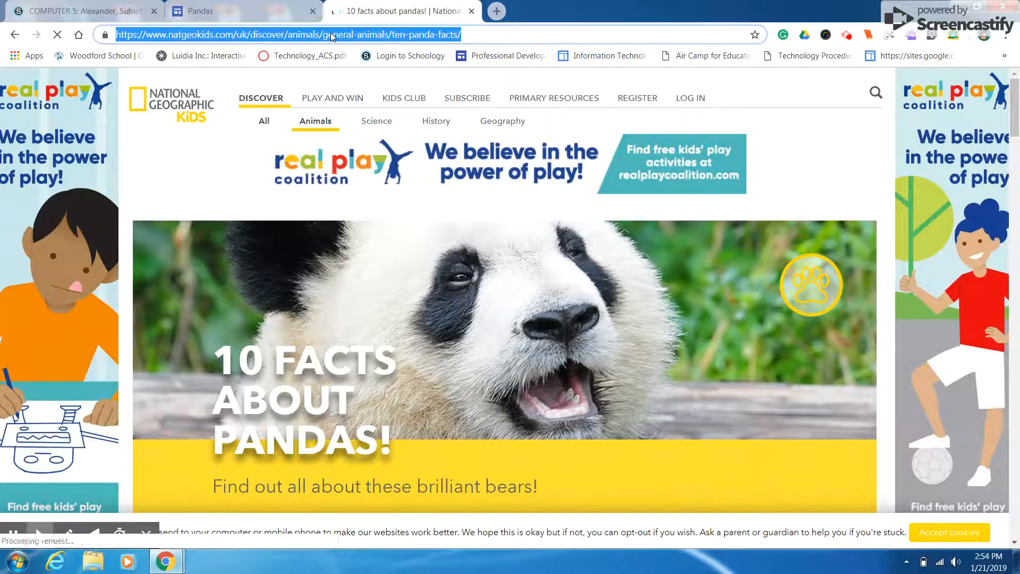
right_click(331, 36)
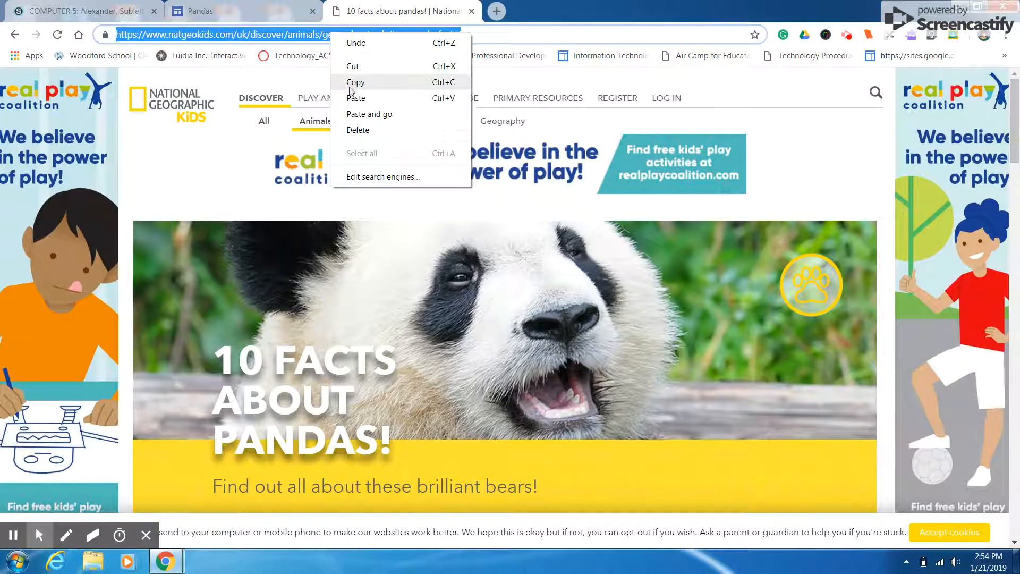
click(354, 82)
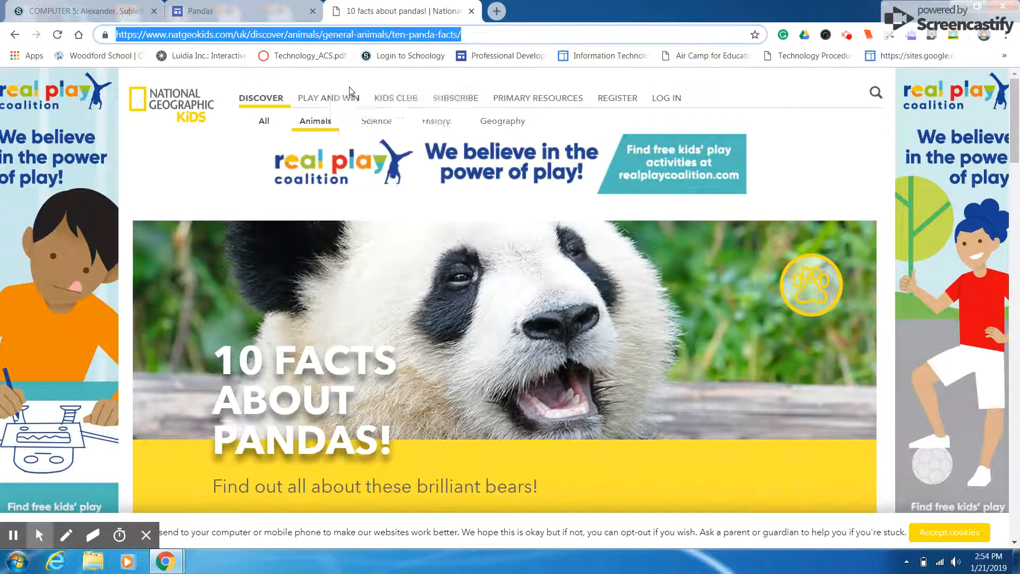
click(223, 10)
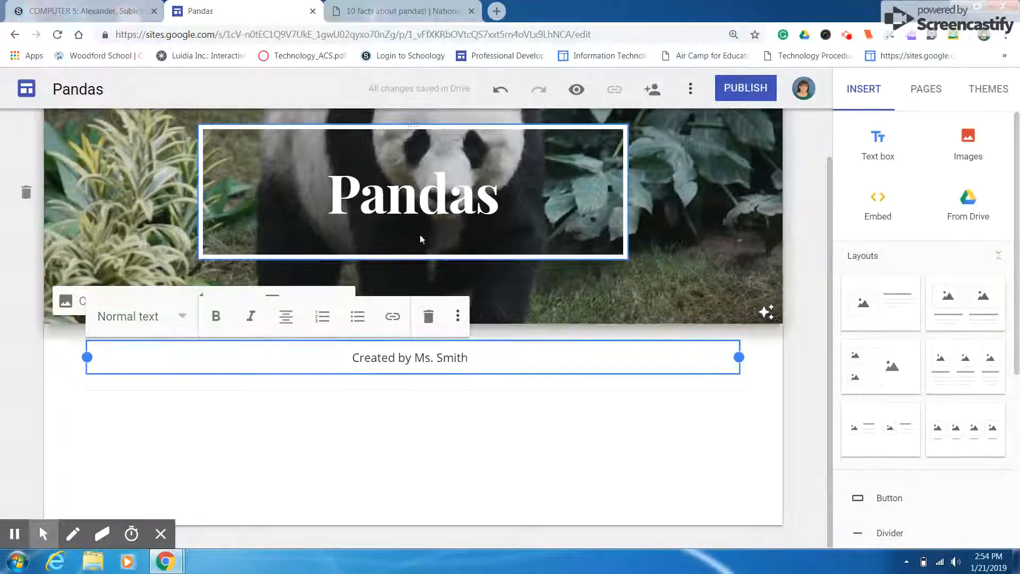
click(394, 317)
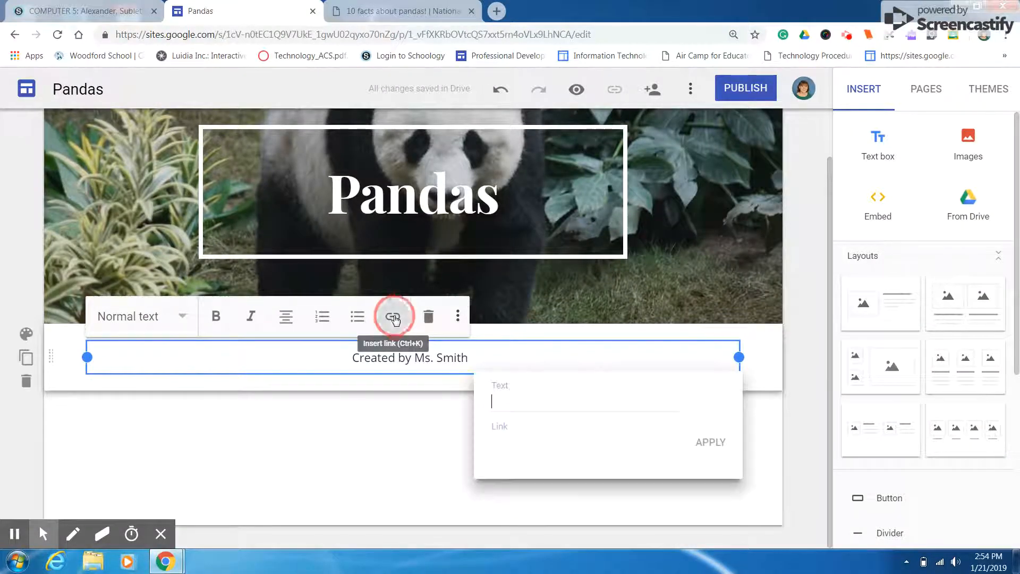
right_click(501, 440)
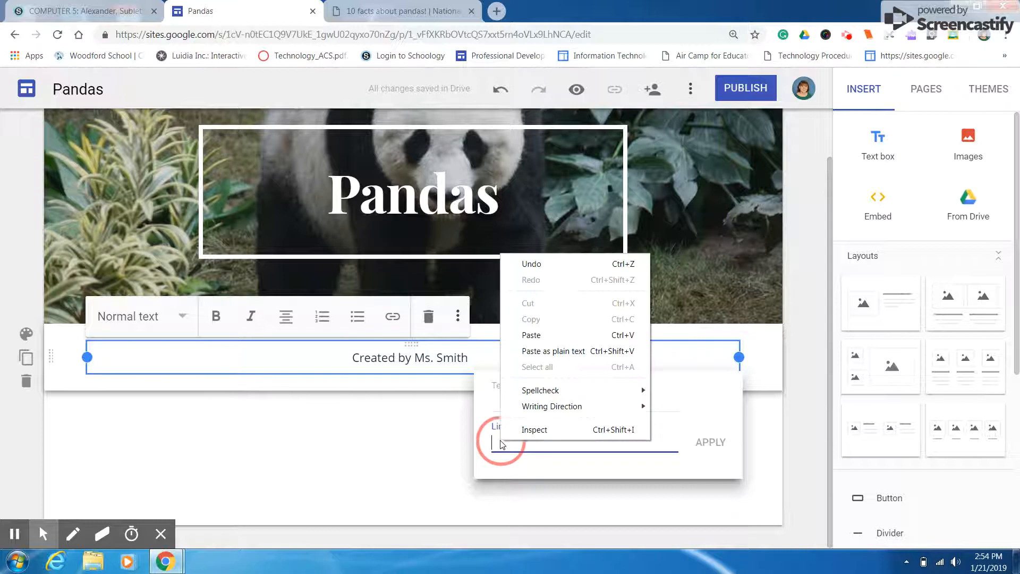
click(531, 335)
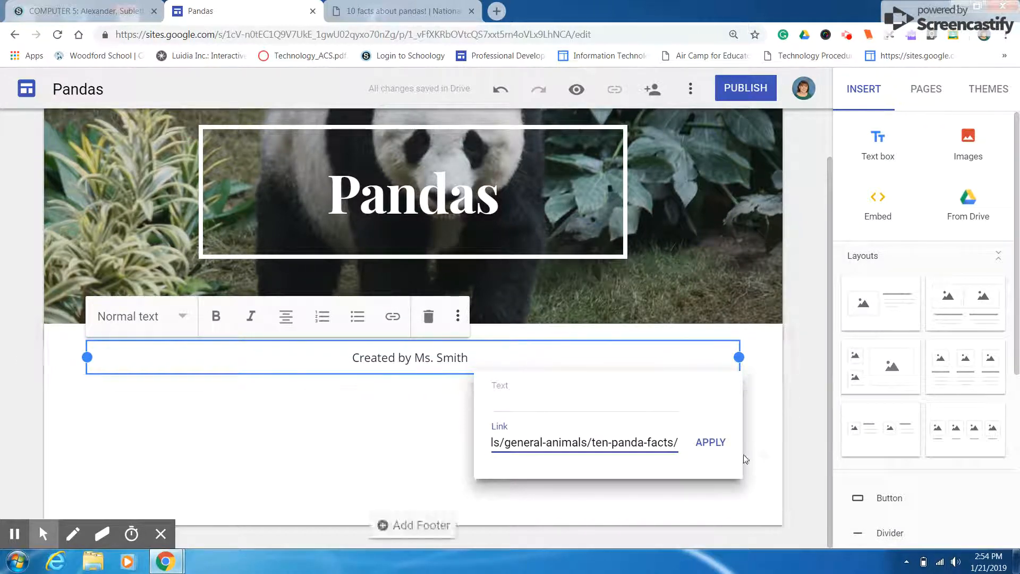
click(709, 441)
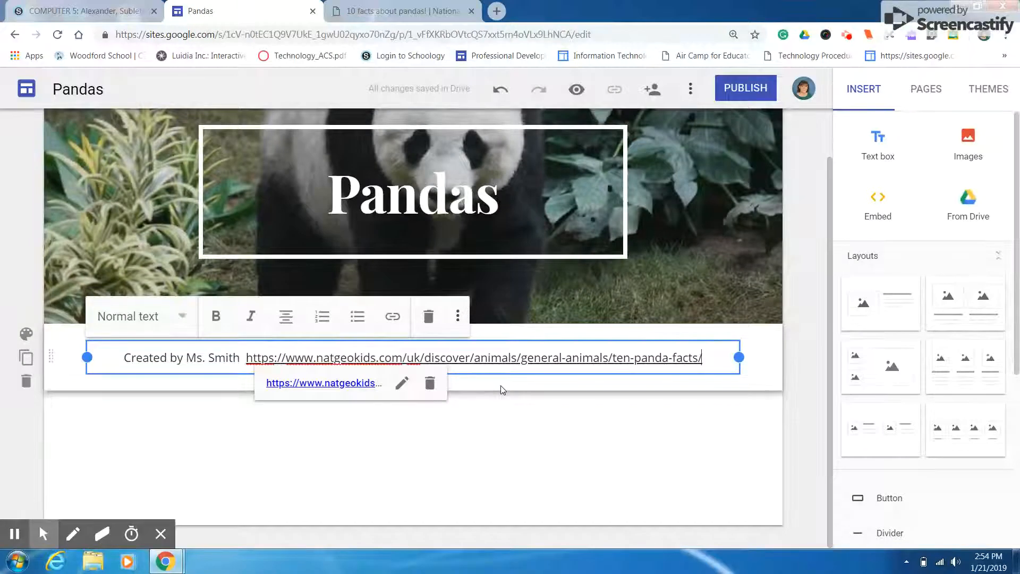
click(406, 6)
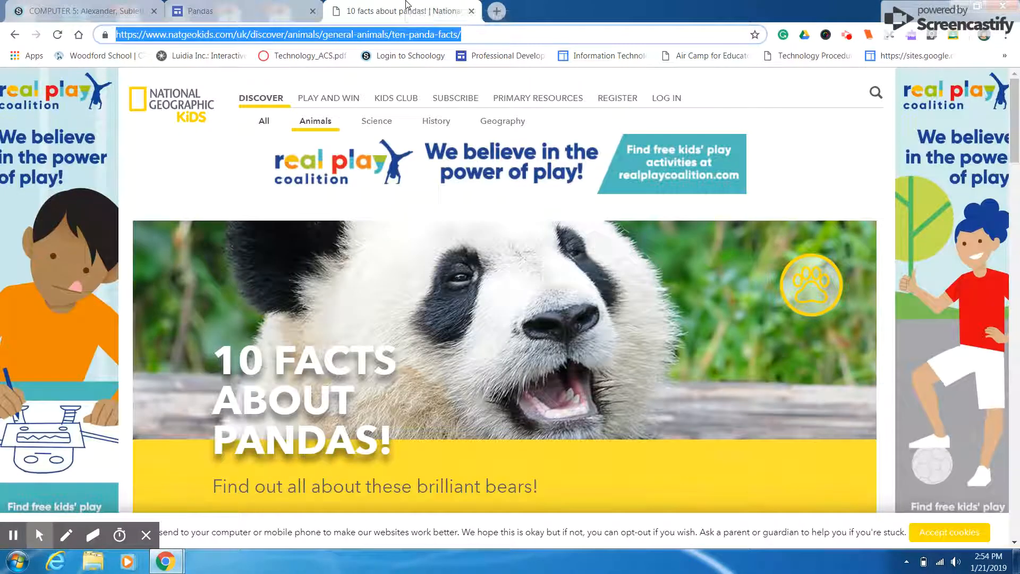
click(245, 8)
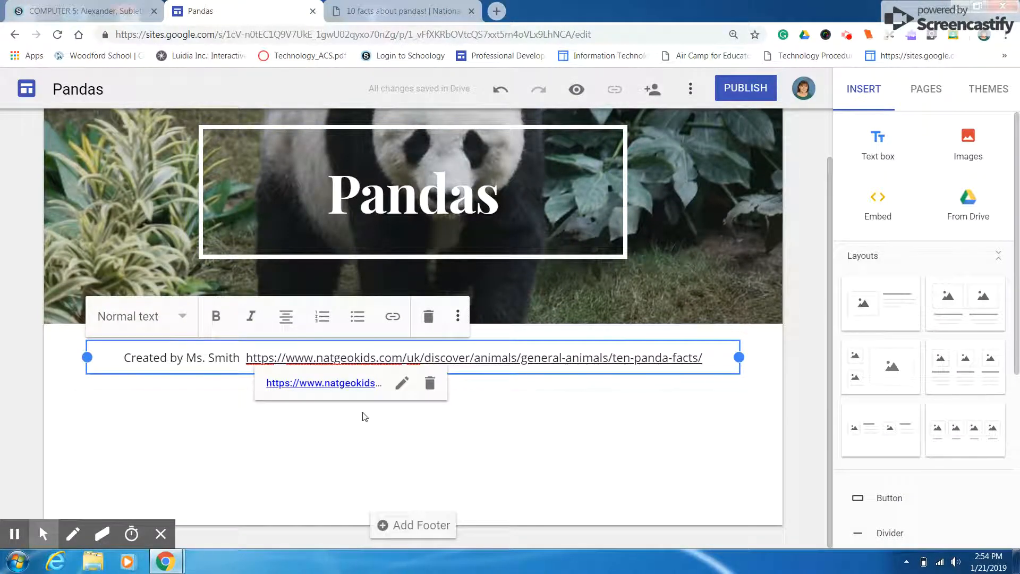
click(457, 319)
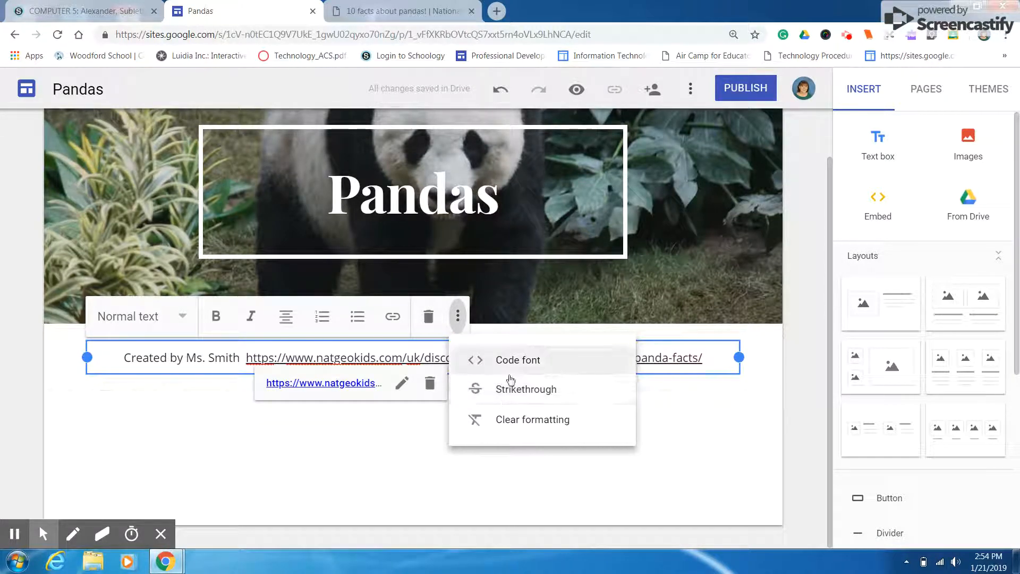
click(61, 356)
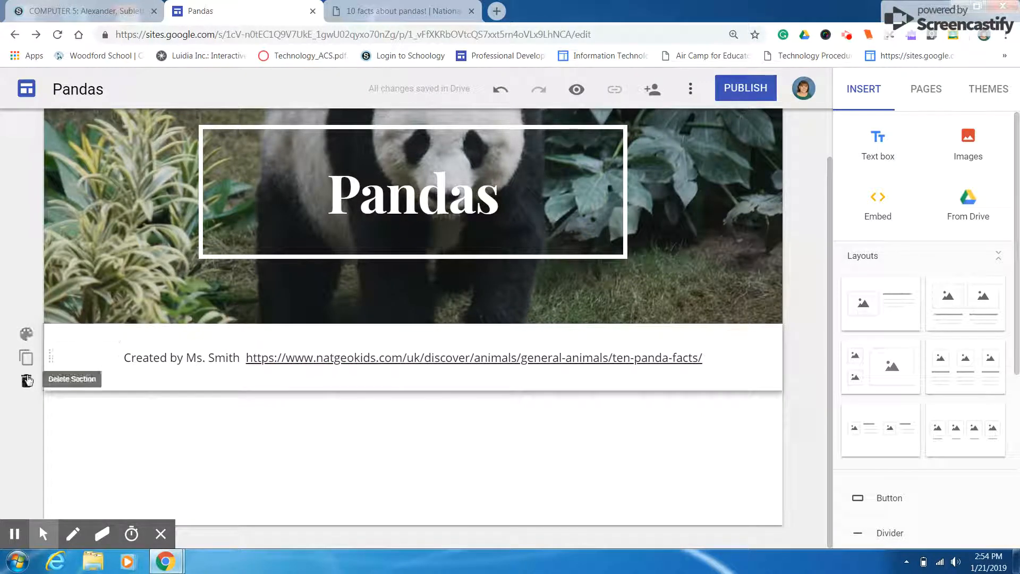
Set the background style of the section with the author credit and link to Emphasis 2
click(26, 335)
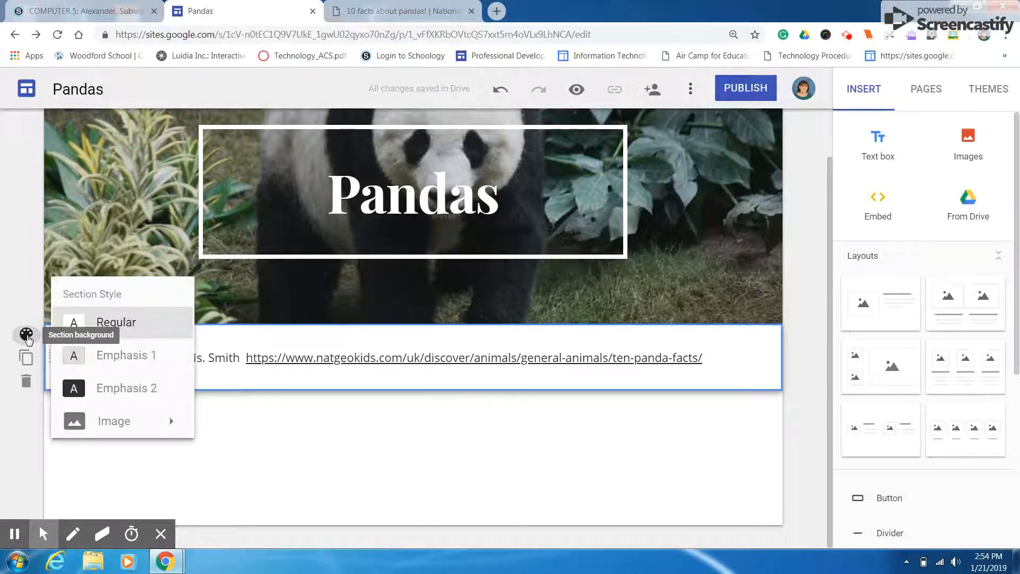
click(87, 372)
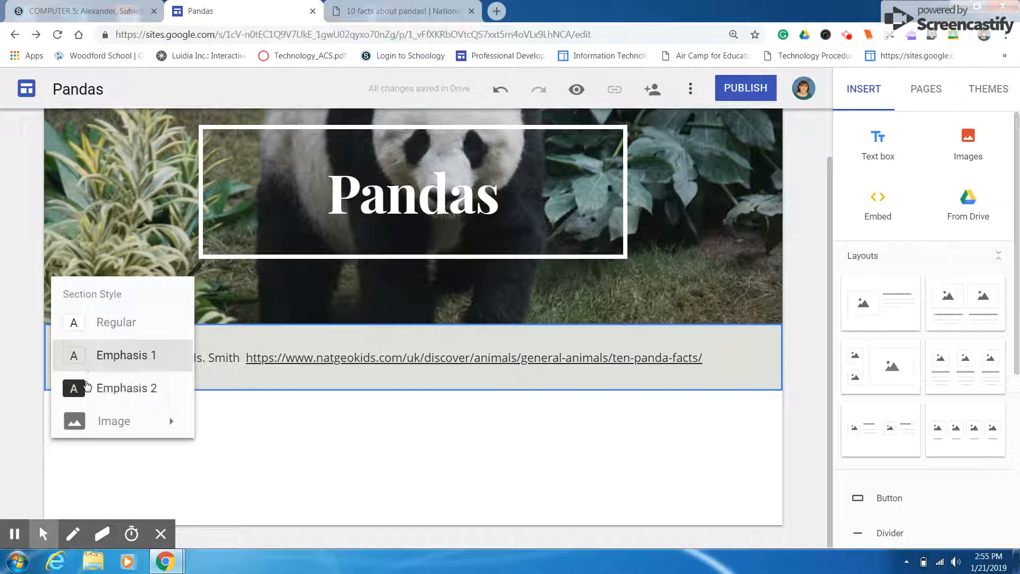
click(88, 387)
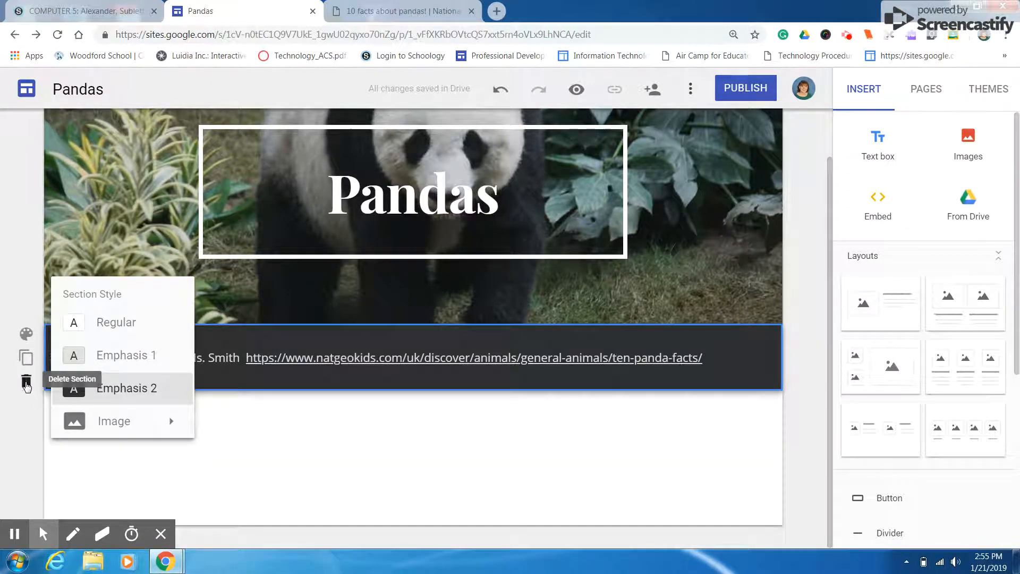
click(487, 442)
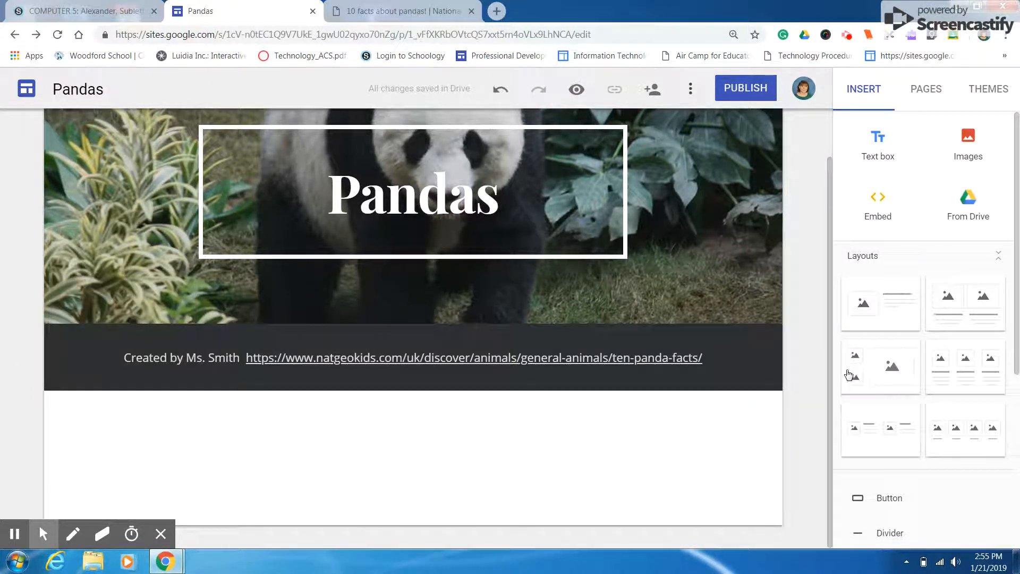
Add the three-column image-and-text layout and fill its first placeholder with the yellow Pandas presentation, found by searching Drive for "panda"
click(979, 372)
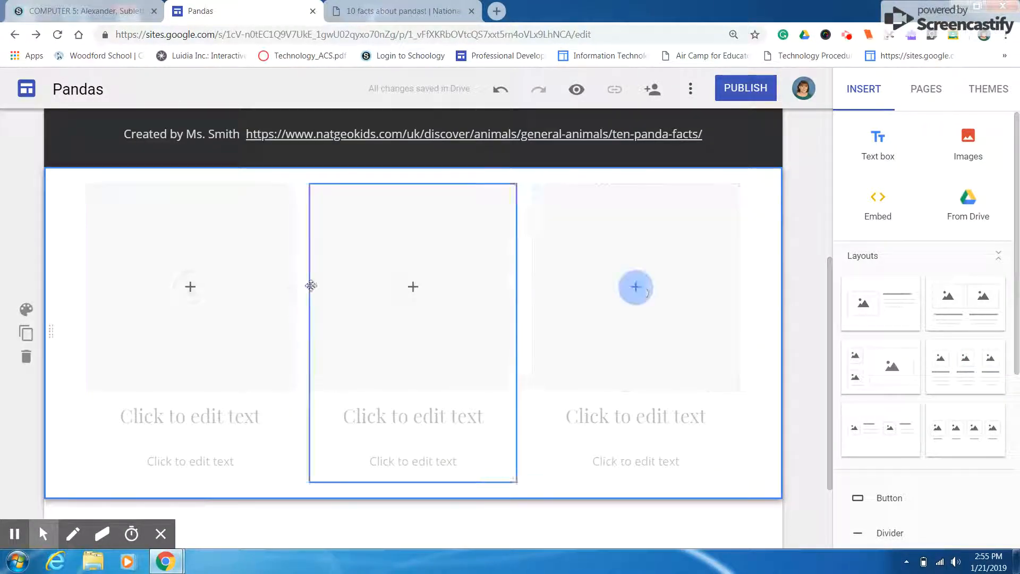
click(190, 287)
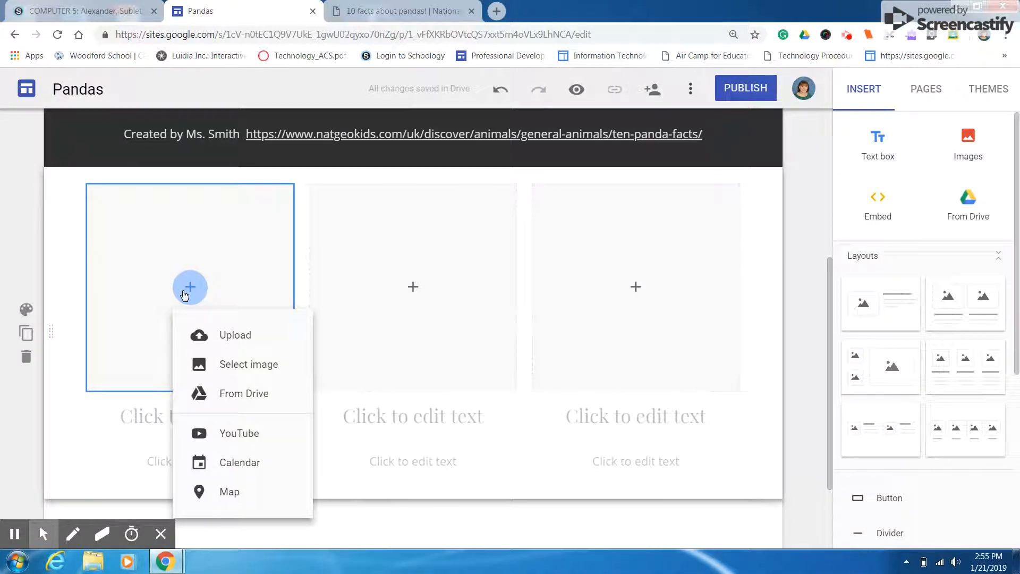
click(229, 404)
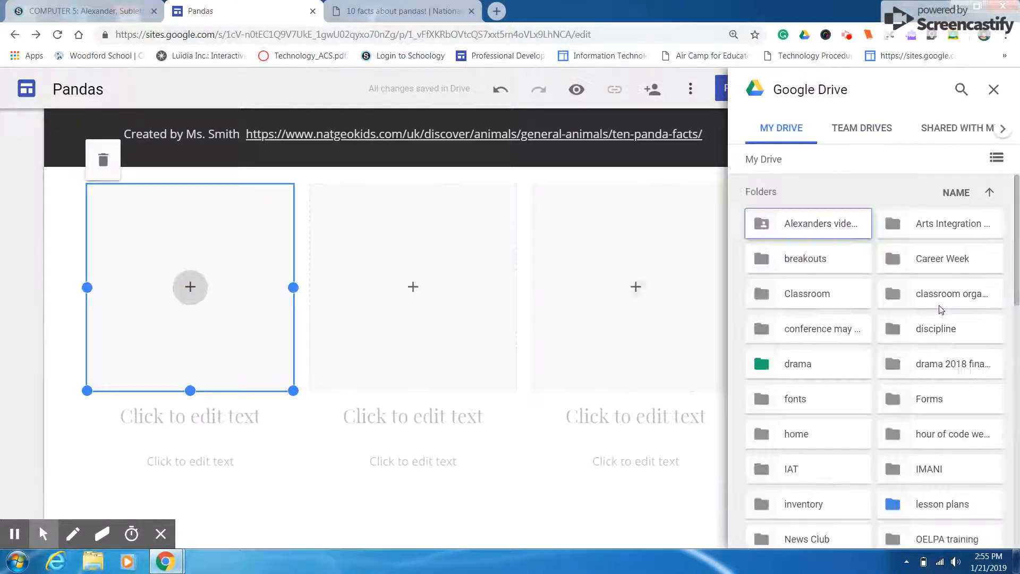
click(960, 91)
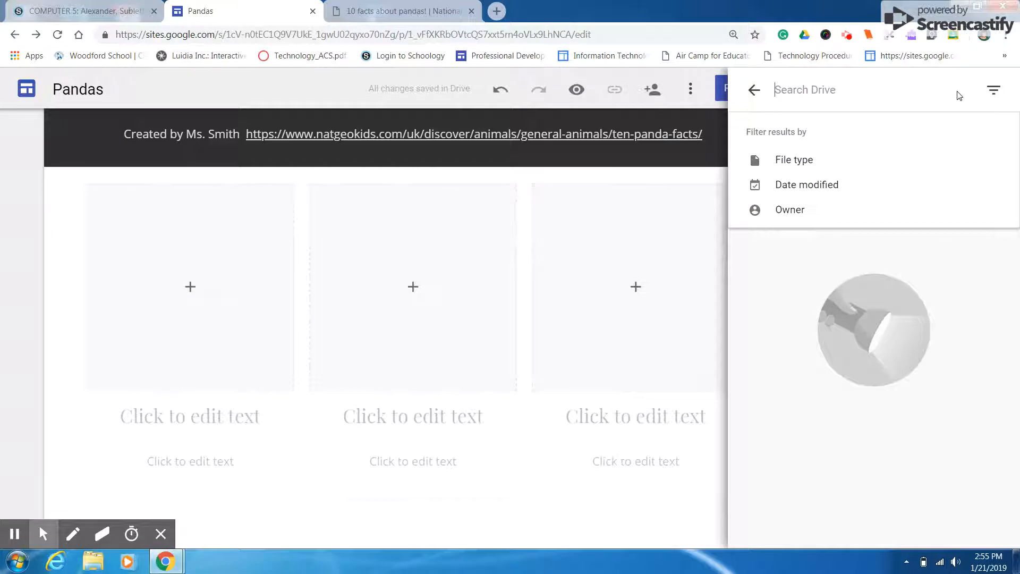
text(panda)
key(Return)
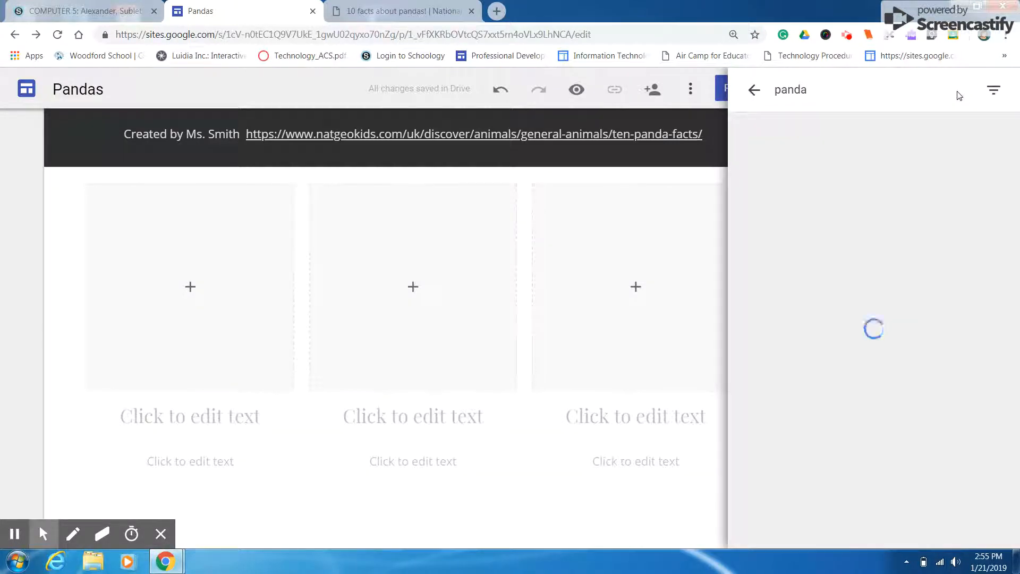
click(814, 285)
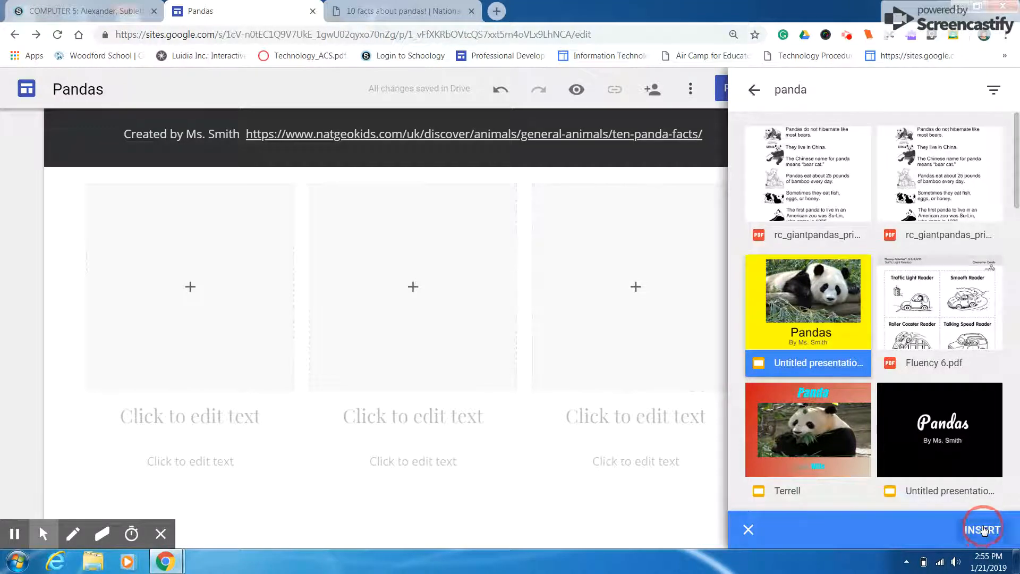
click(980, 529)
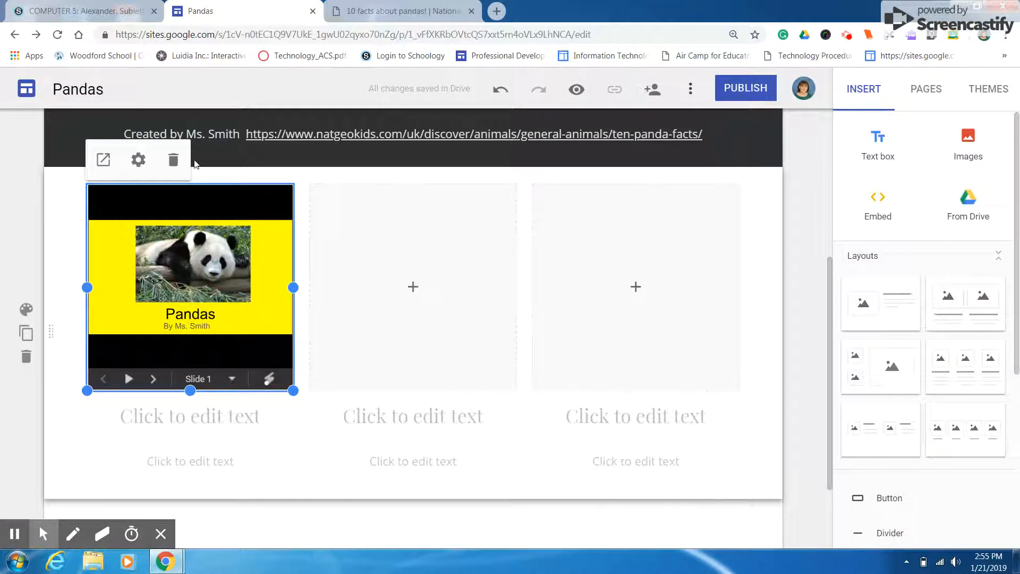
Turn on Auto Start and Loop Playback in the embedded presentation's settings, keeping a 2-second delay and starting slide 1
click(132, 168)
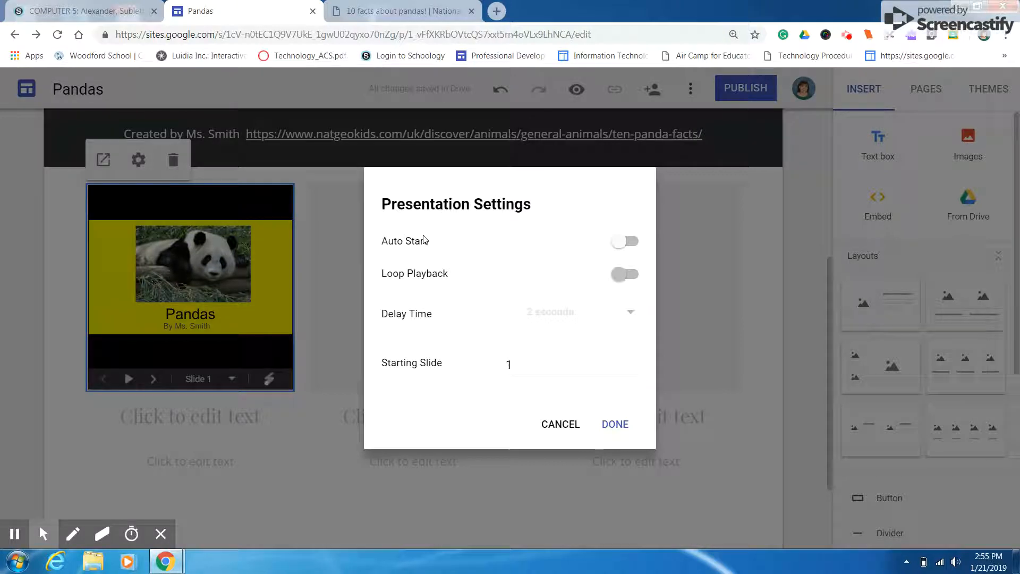
click(636, 242)
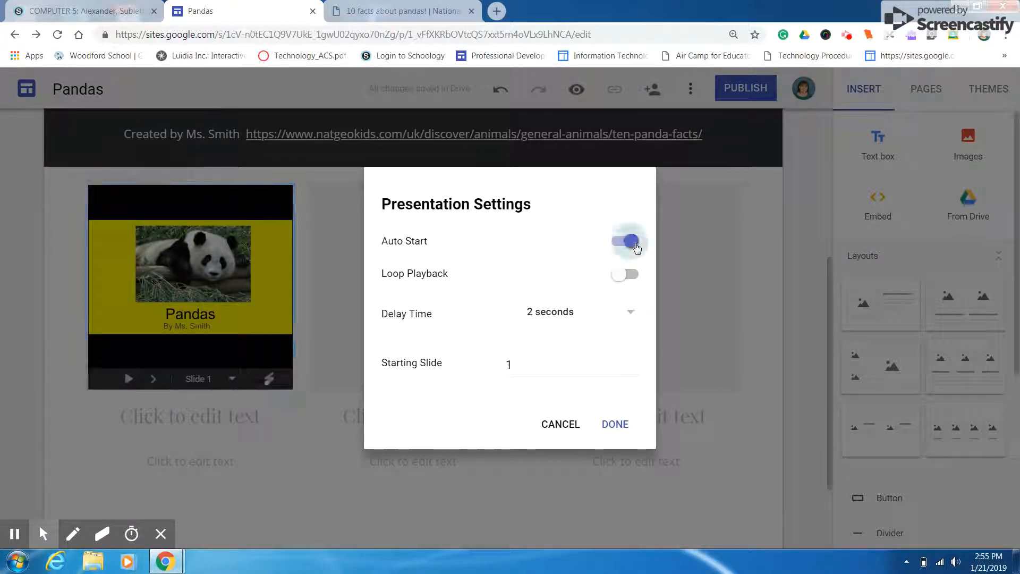
click(626, 274)
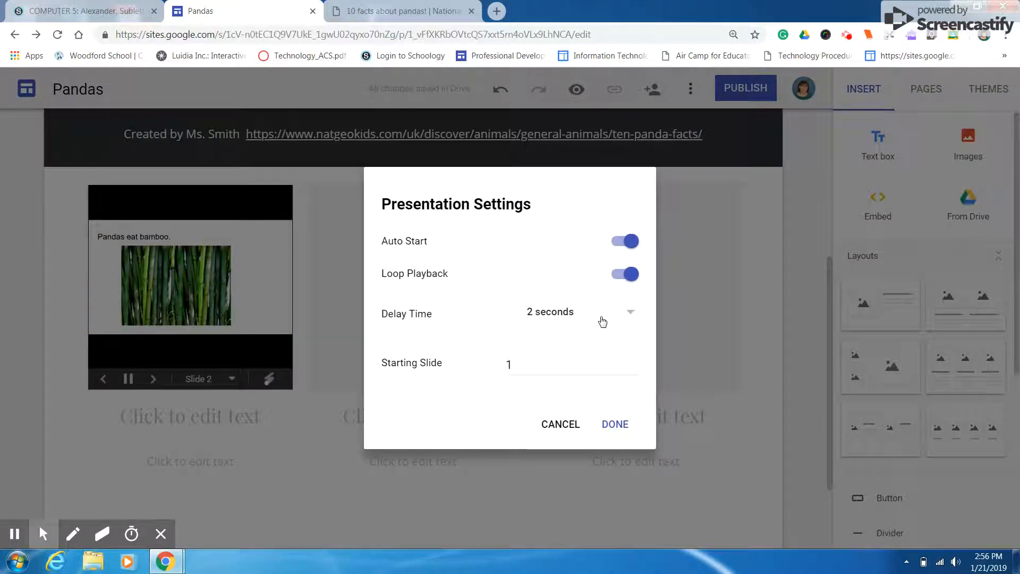
click(524, 364)
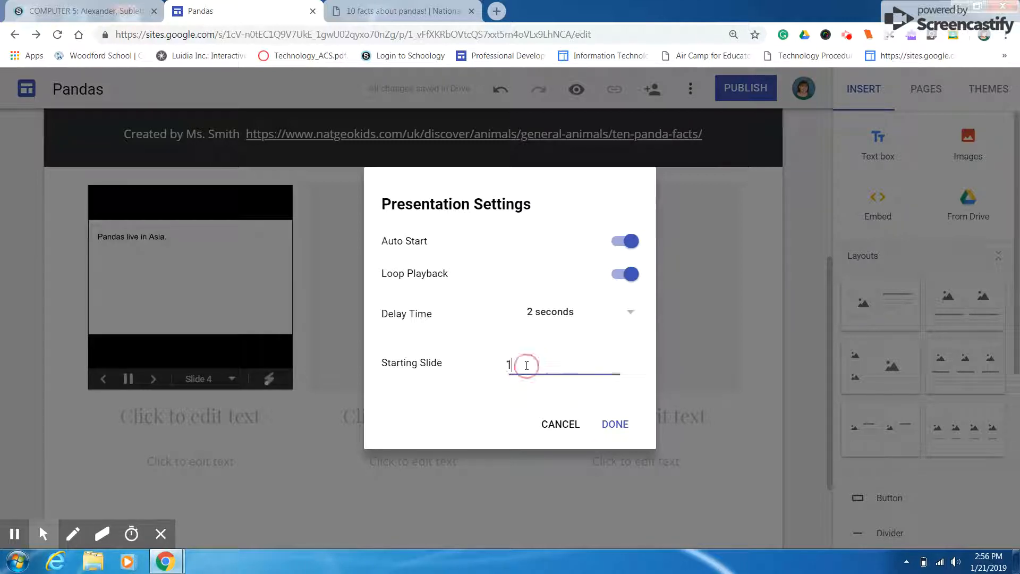
click(614, 423)
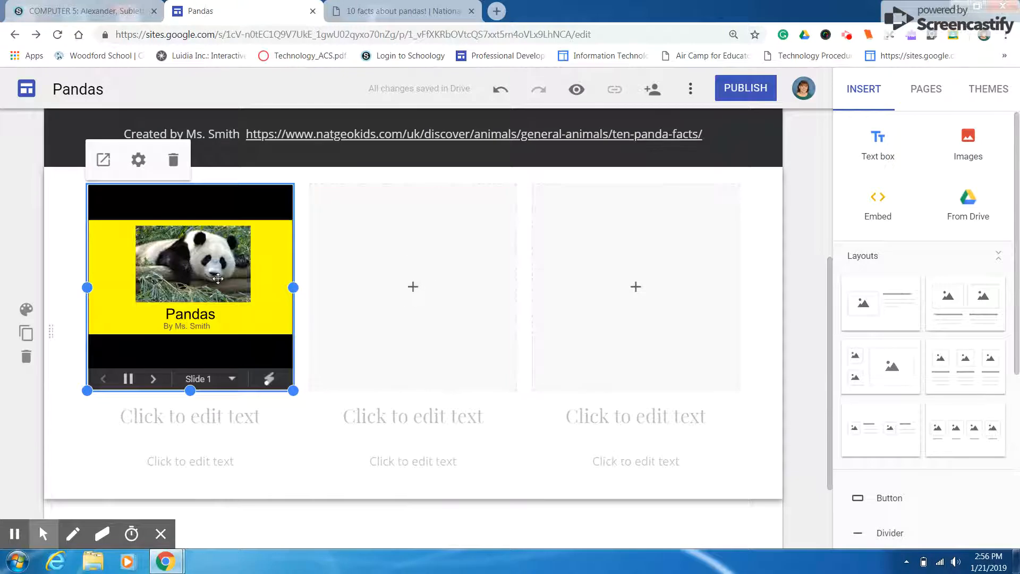
Fill the middle placeholder with the YouTube video "Panda Facts for Kids | Classroom Learning Video", found by searching for "panda facts for kids"
click(413, 295)
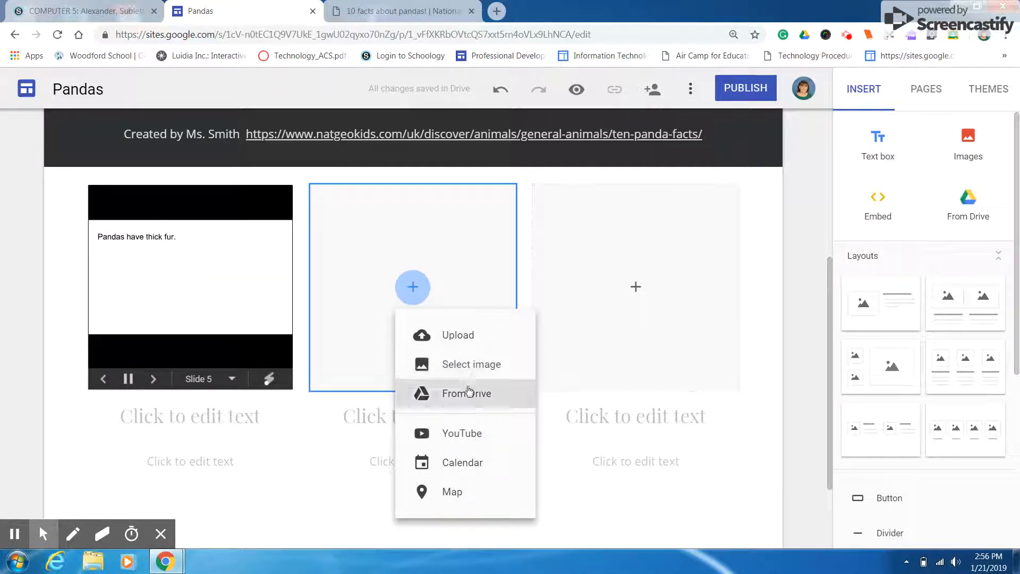
click(460, 434)
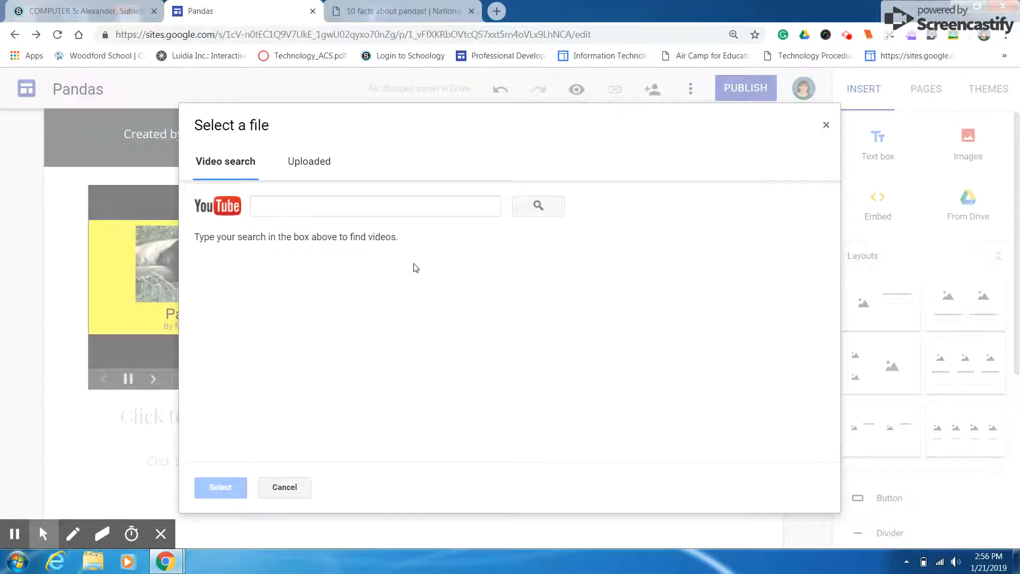
click(370, 204)
text(panda fact)
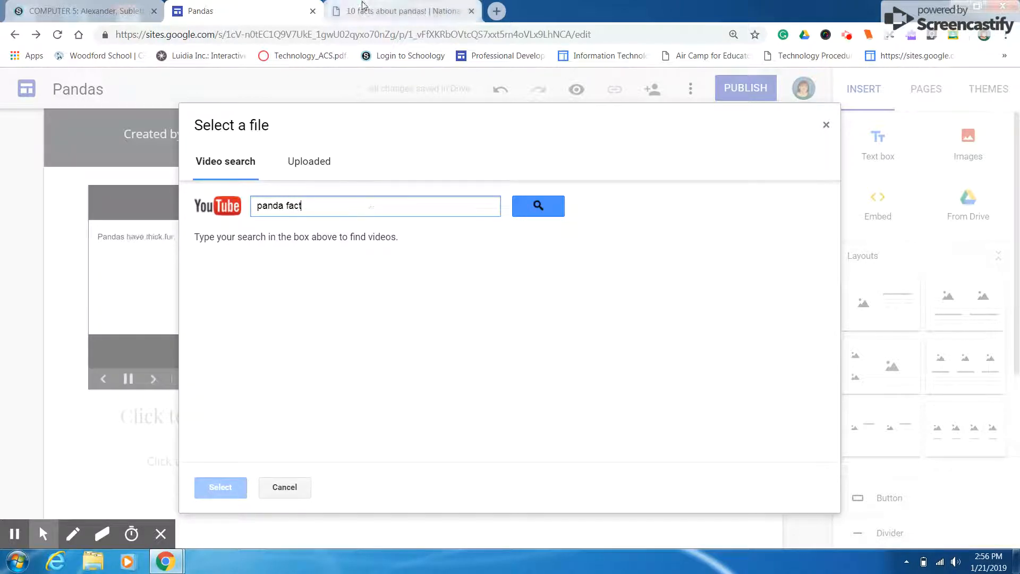
text(s for kids)
key(Return)
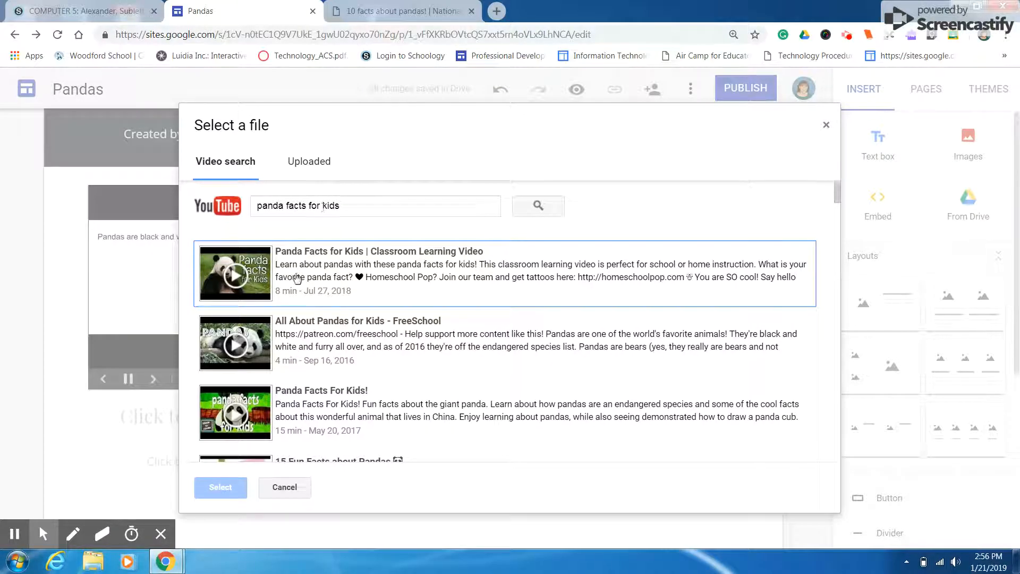
click(241, 276)
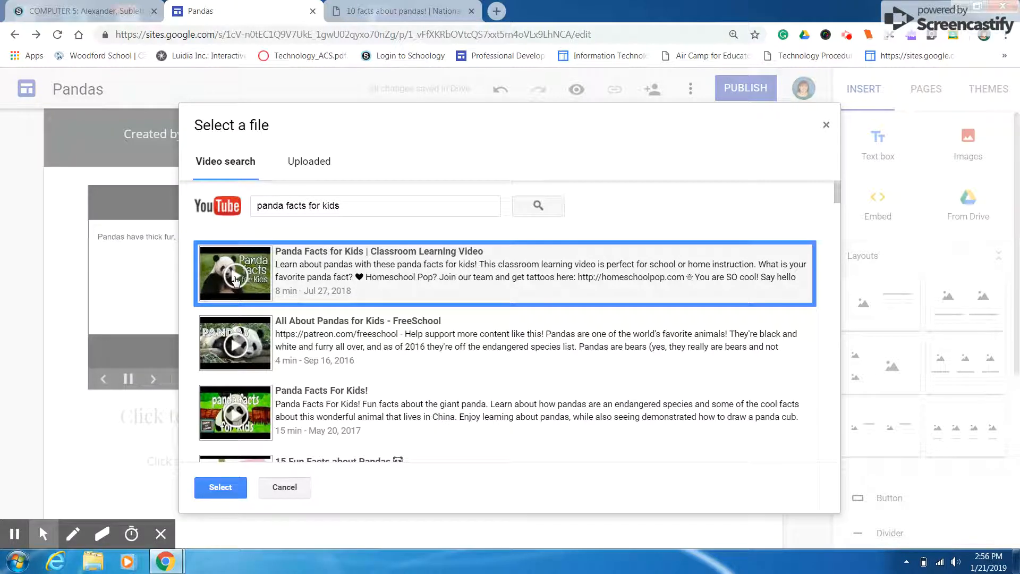
click(220, 488)
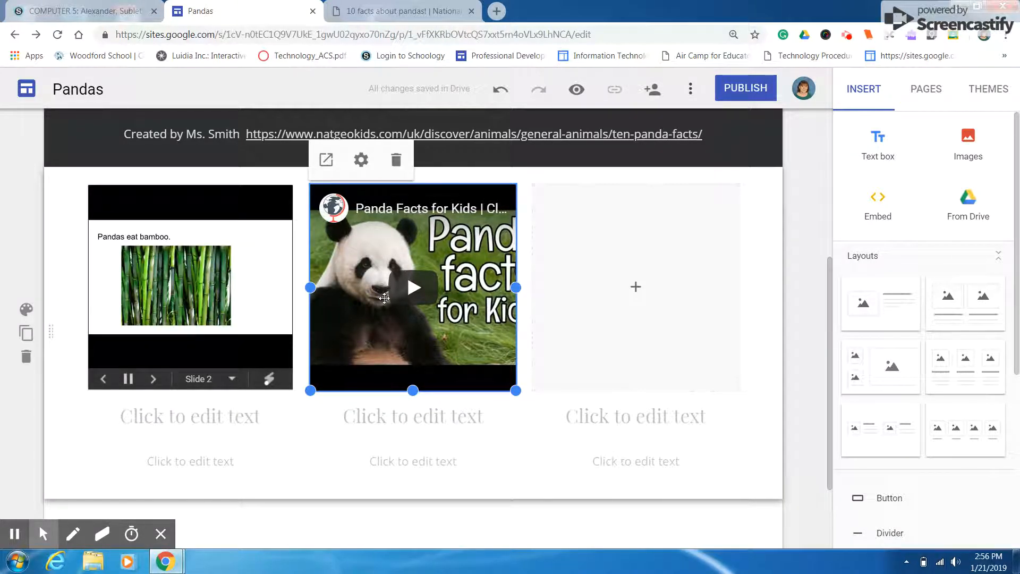
Preview the site, play the embedded panda video to test it, and return to editing
click(578, 90)
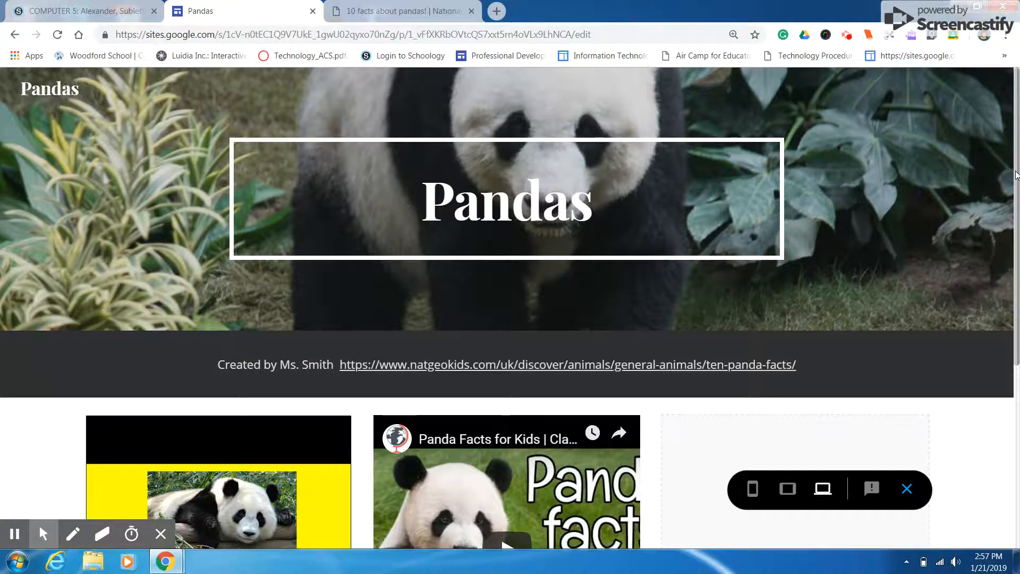
scroll(1015, 175, down, 5)
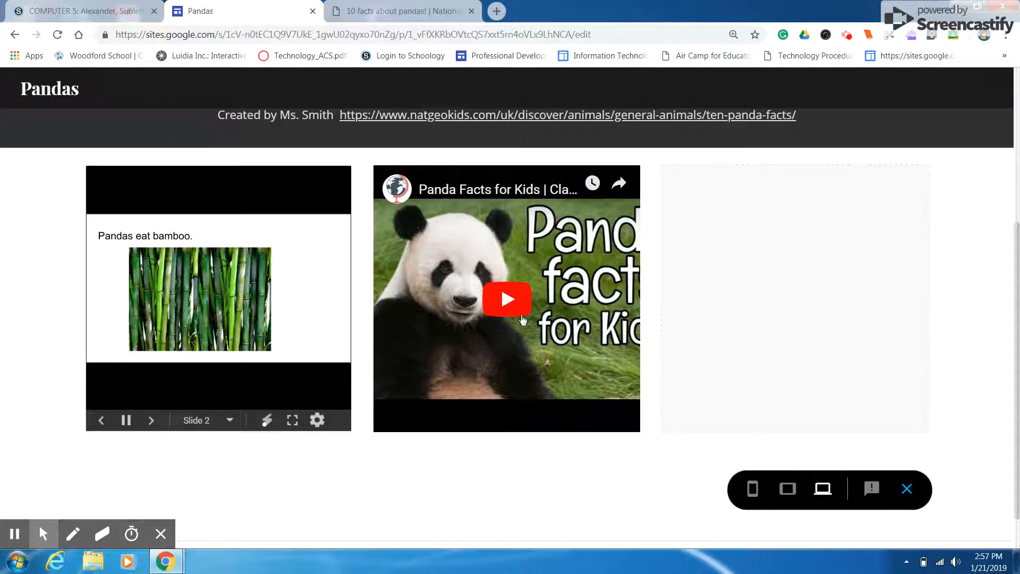
click(513, 304)
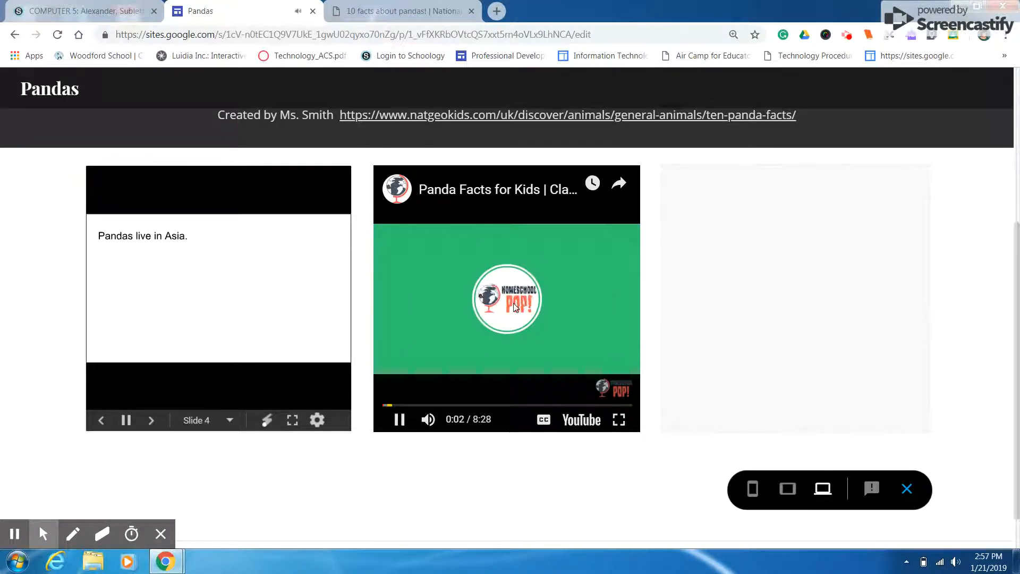
click(907, 488)
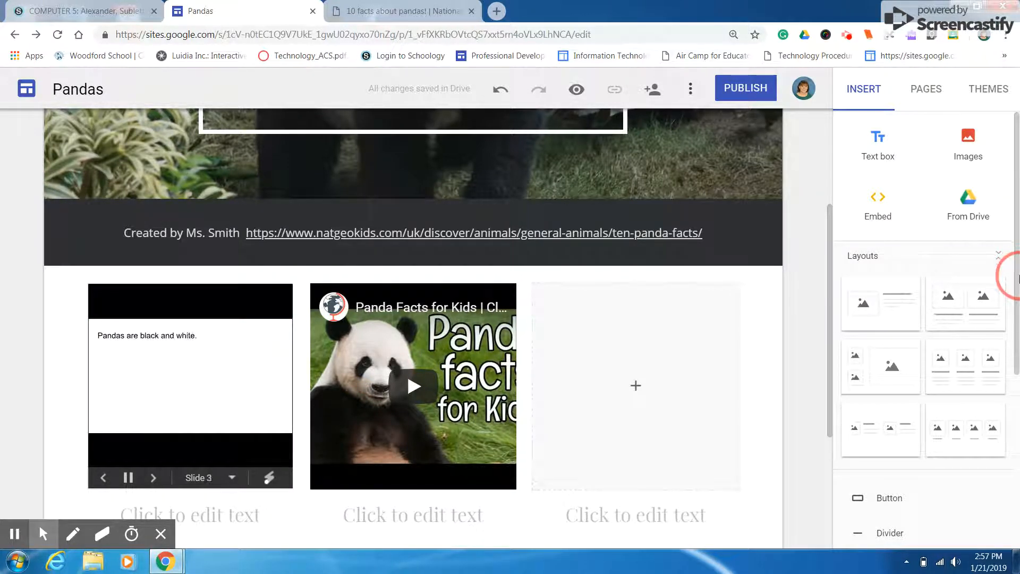
drag(1015, 305, 1008, 496)
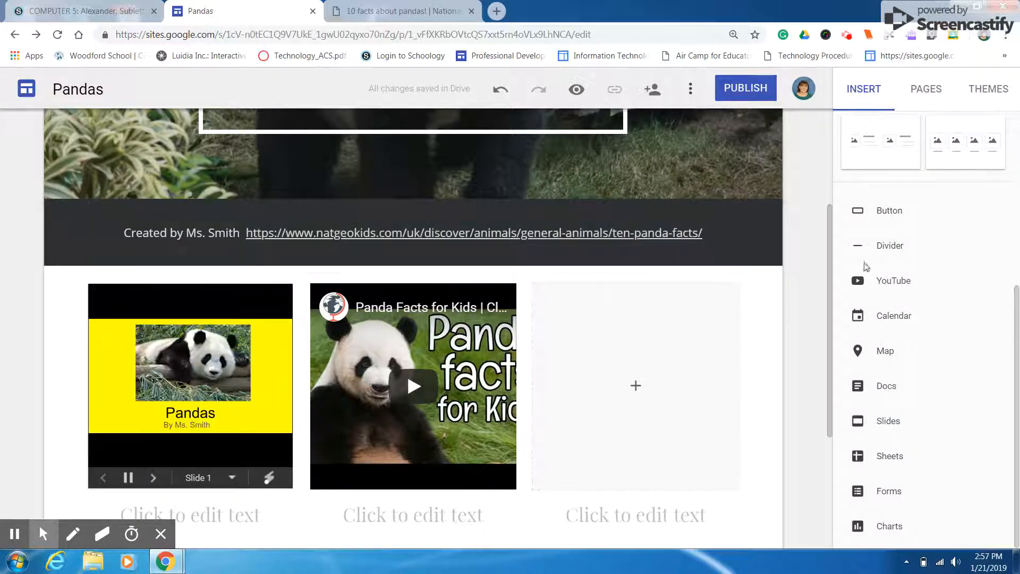
Insert a divider below the author credit and embed a map of the location found by searching for "san diego zoo"
click(888, 247)
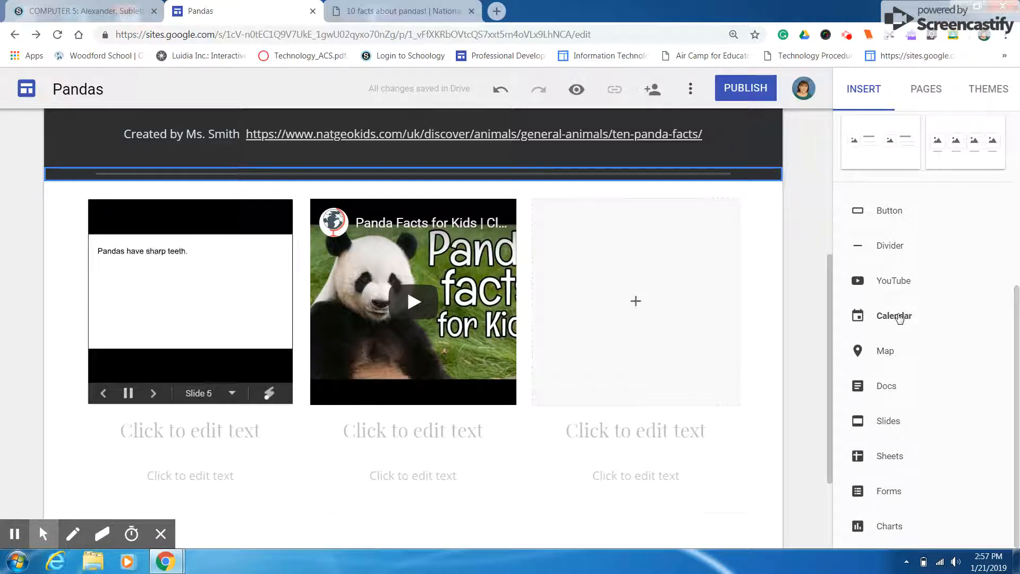
click(885, 349)
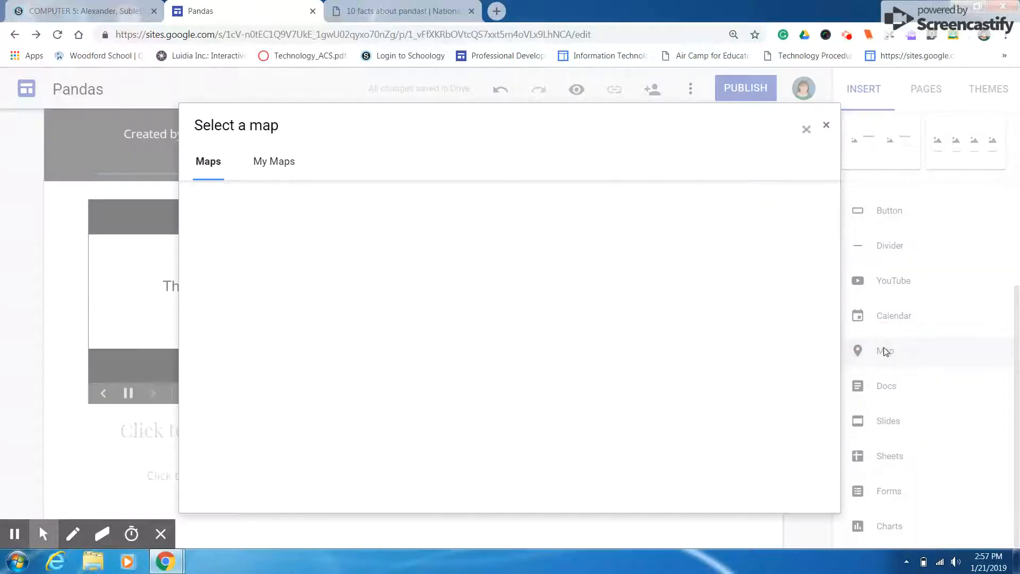
click(305, 192)
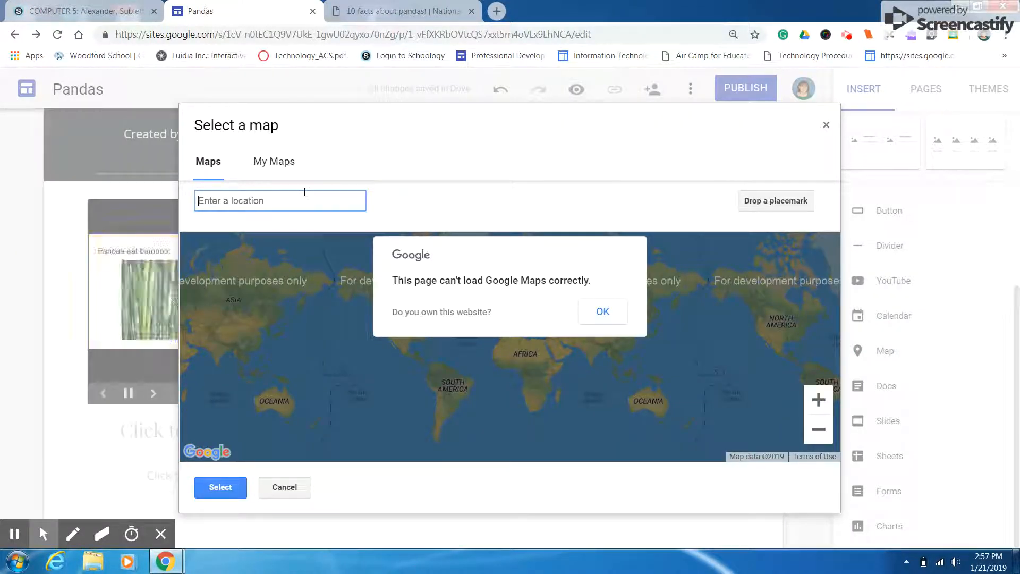
text(san diego zoo)
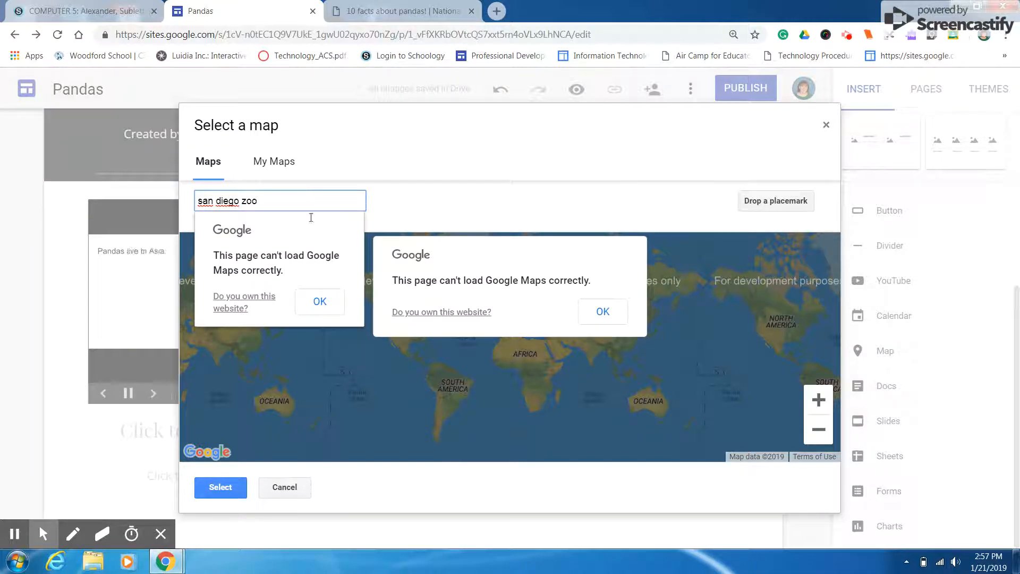
key(Return)
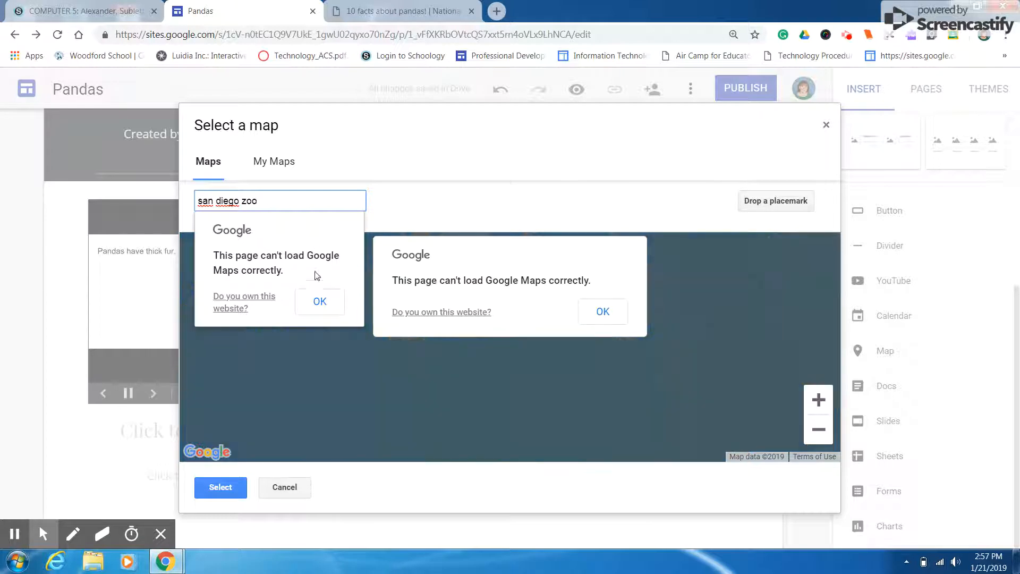
click(318, 300)
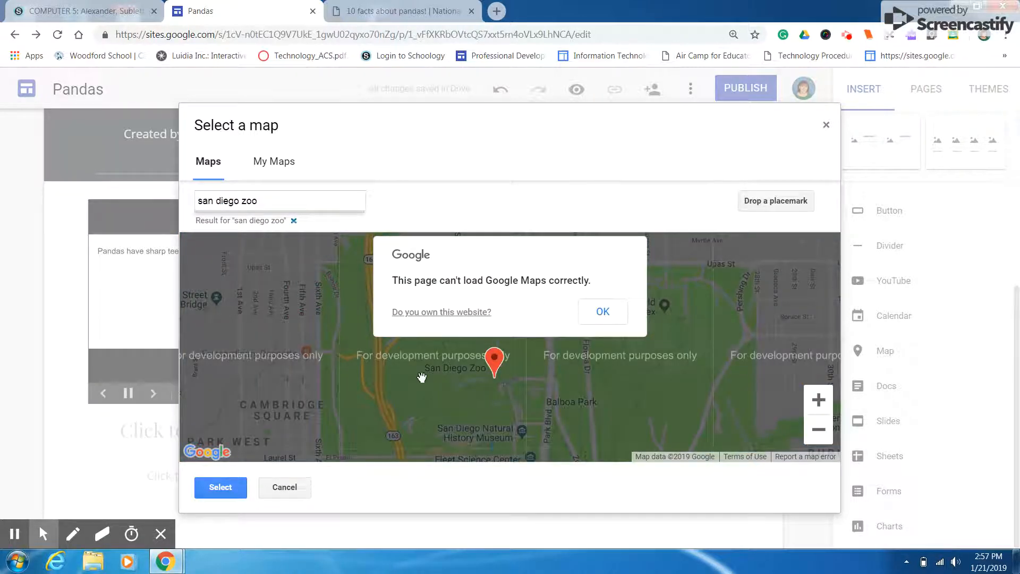
click(599, 313)
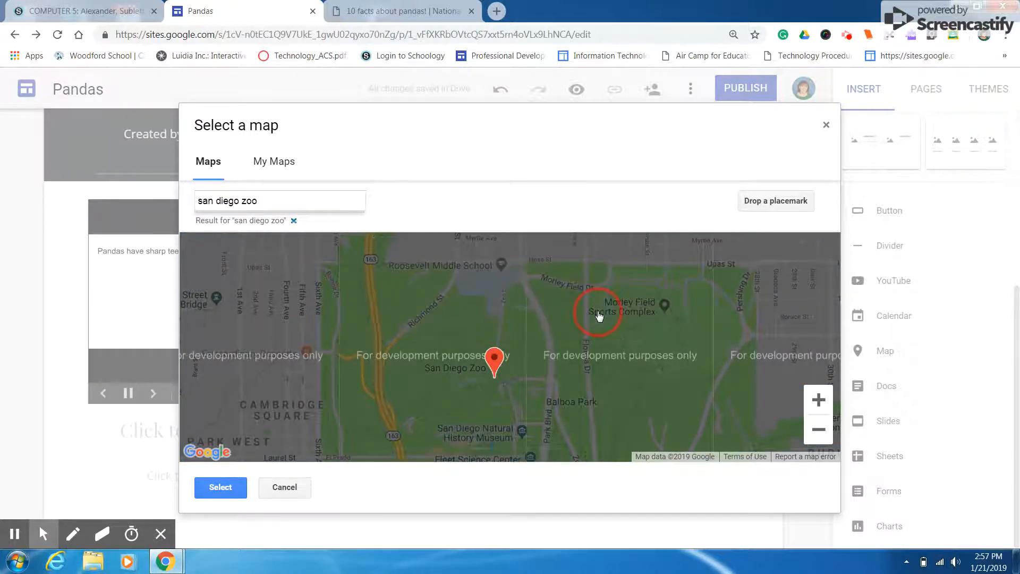
click(215, 493)
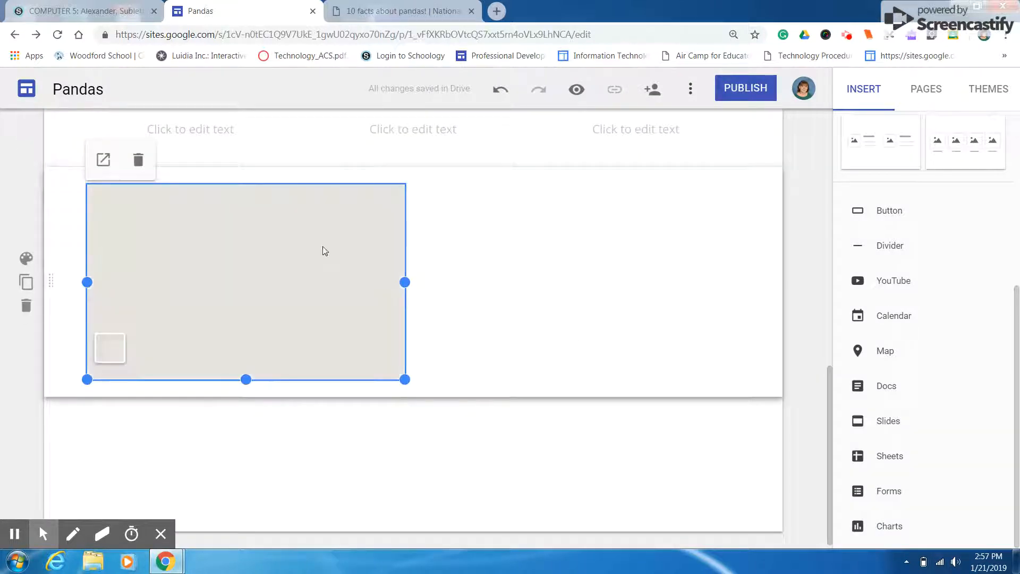
click(447, 281)
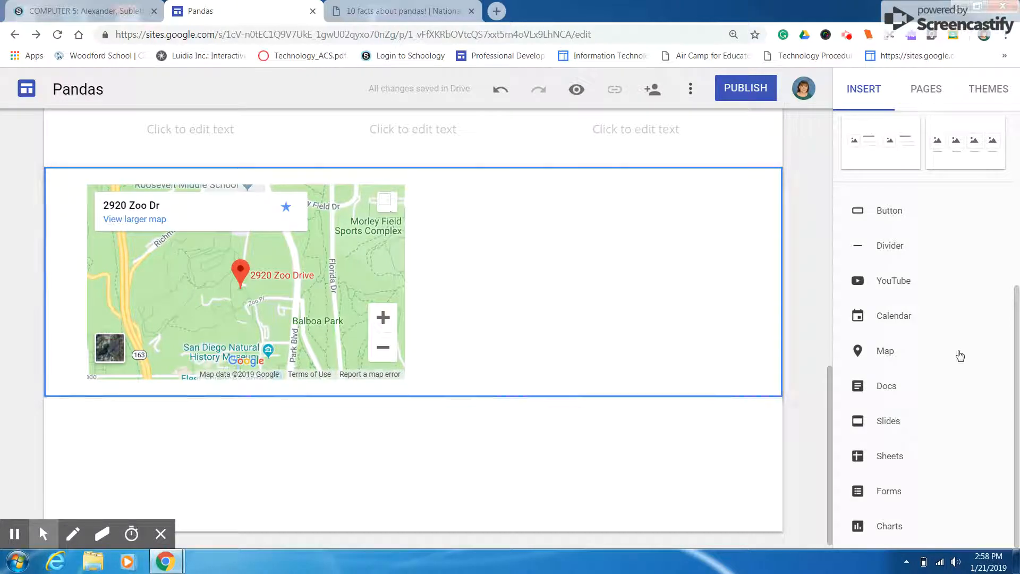
Add a new page named "Habitat" to the site and return to the Home page
drag(1017, 357, 1017, 393)
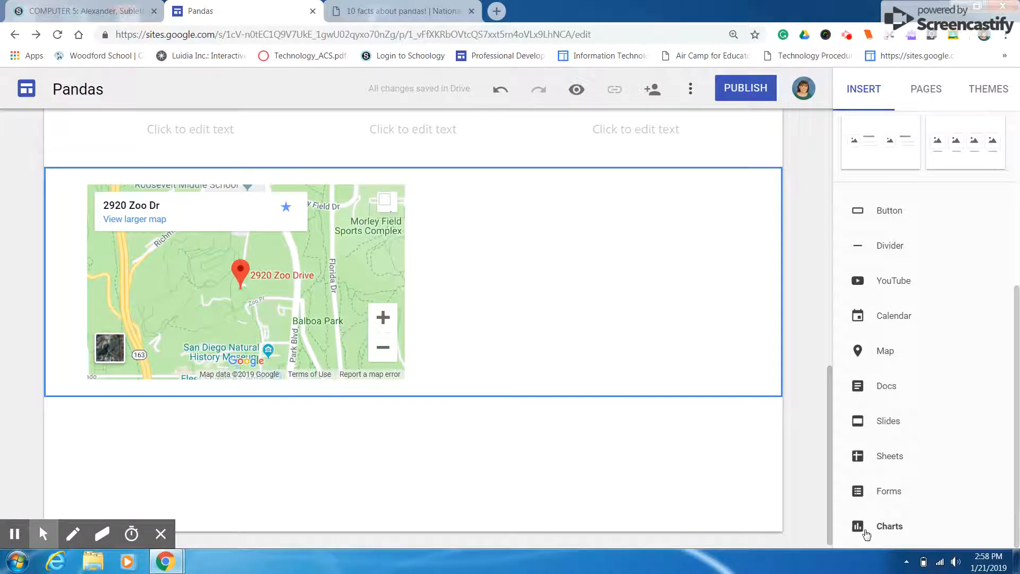
drag(1015, 467, 1017, 295)
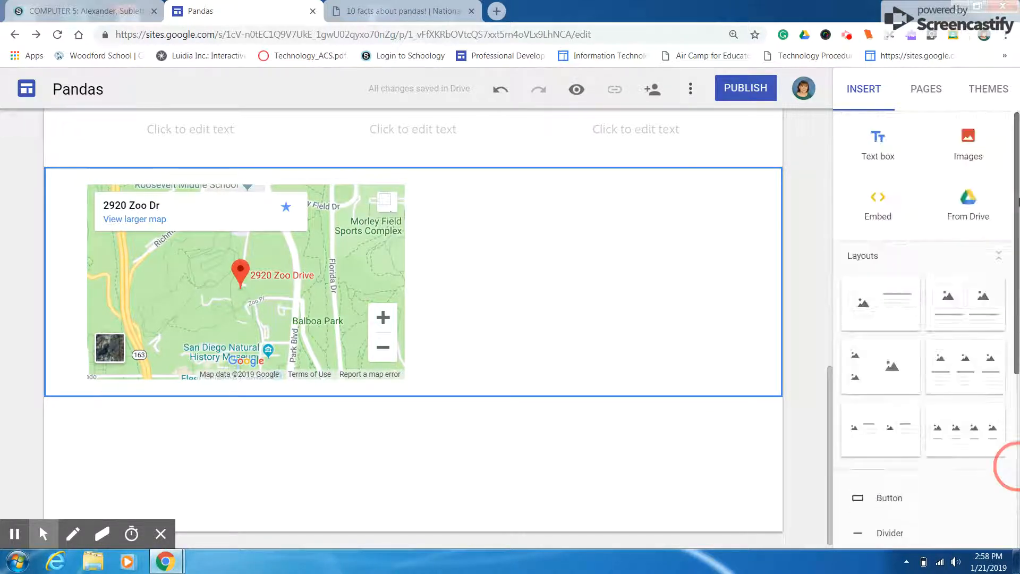
click(927, 91)
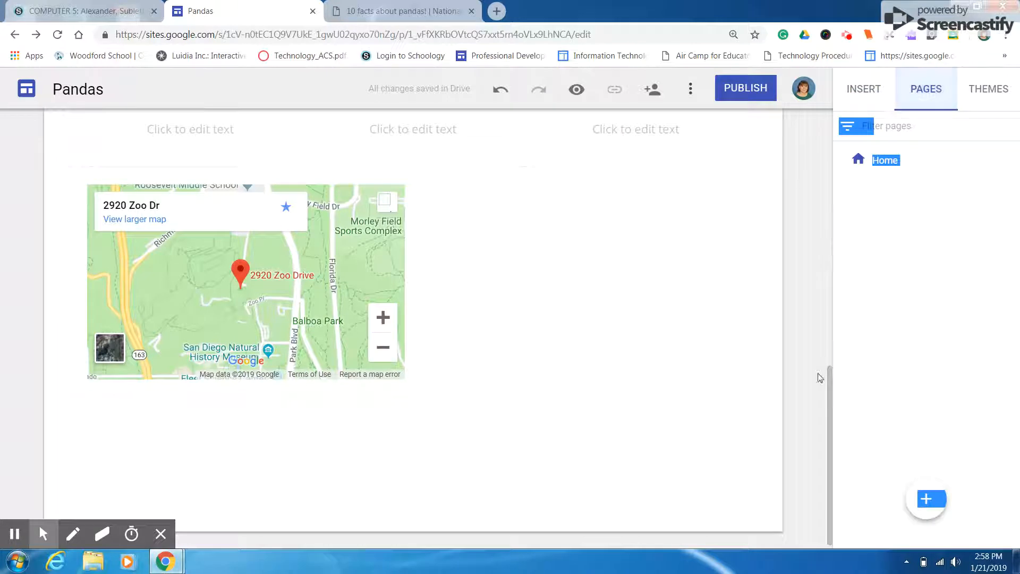
drag(828, 380, 838, 132)
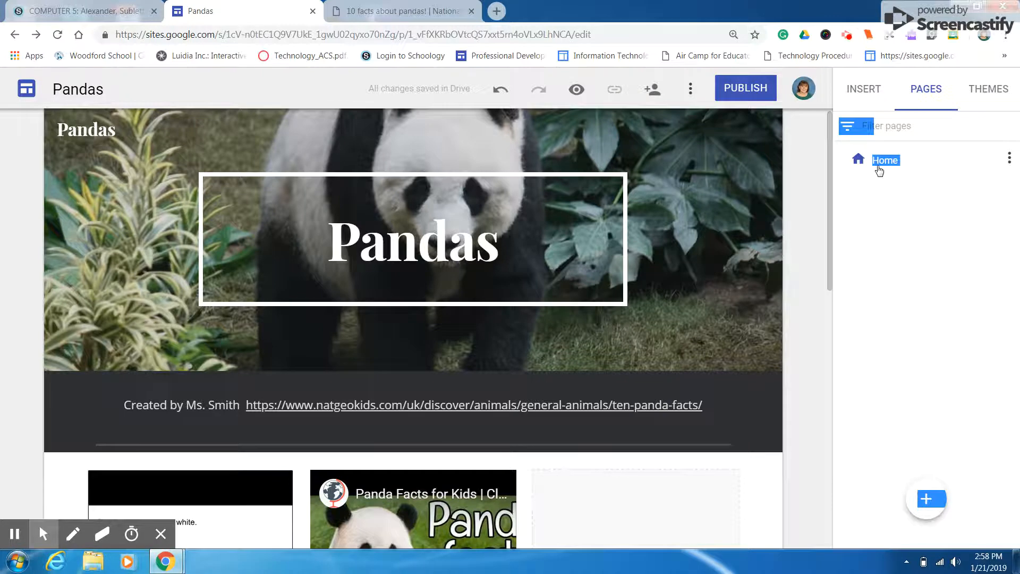
click(926, 497)
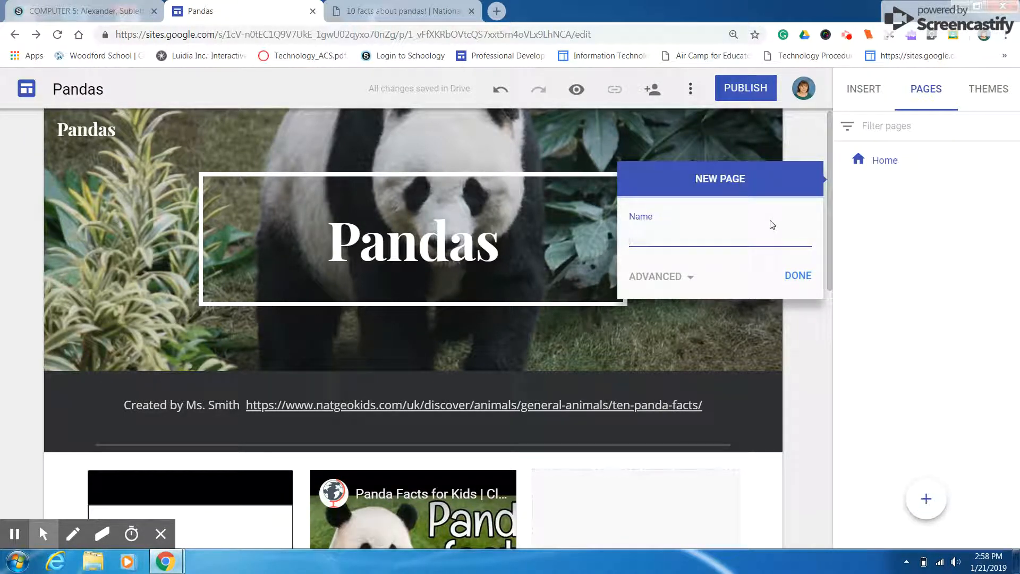
text(Habitat)
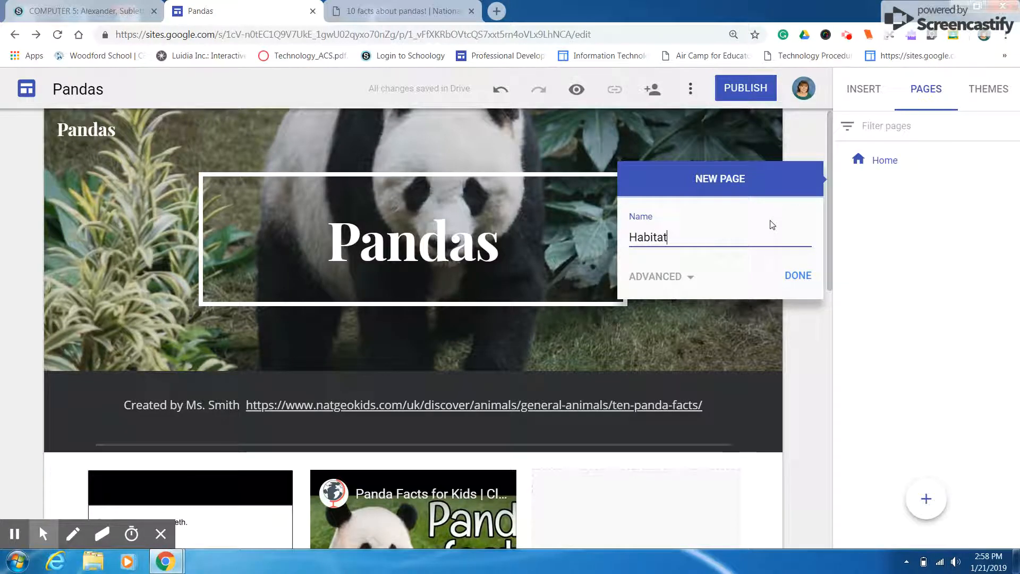
click(797, 275)
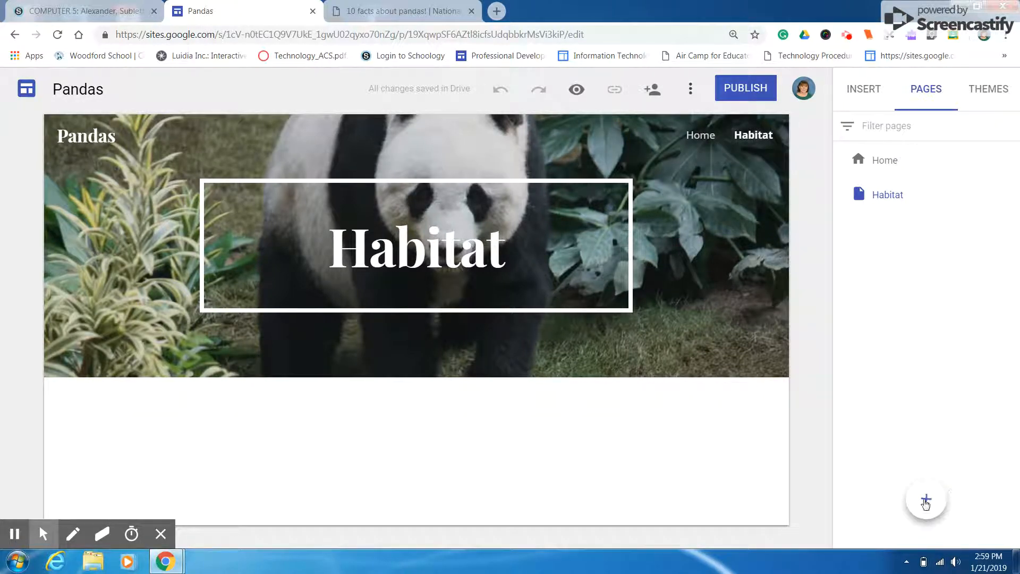
click(895, 164)
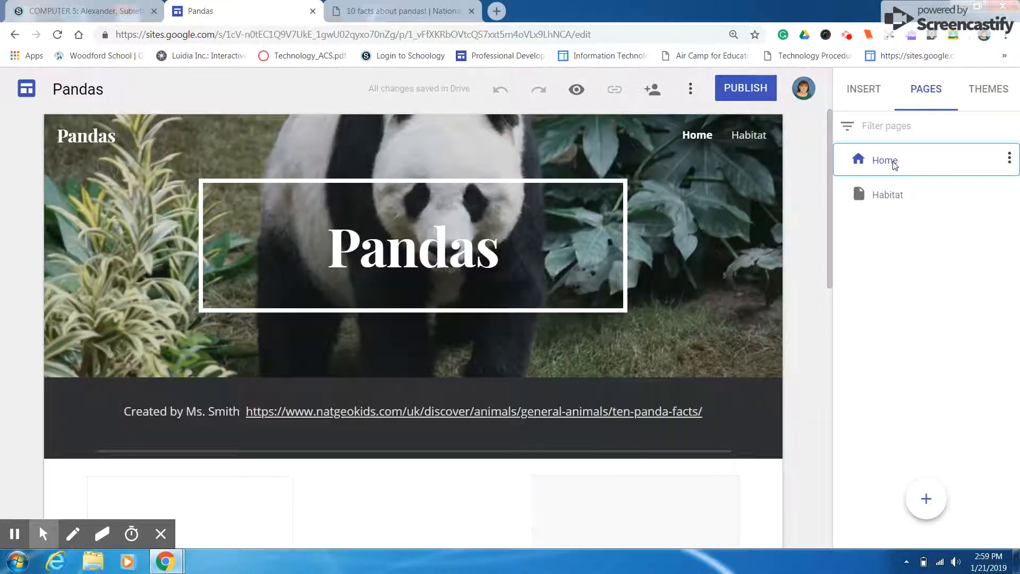
drag(829, 165, 869, 139)
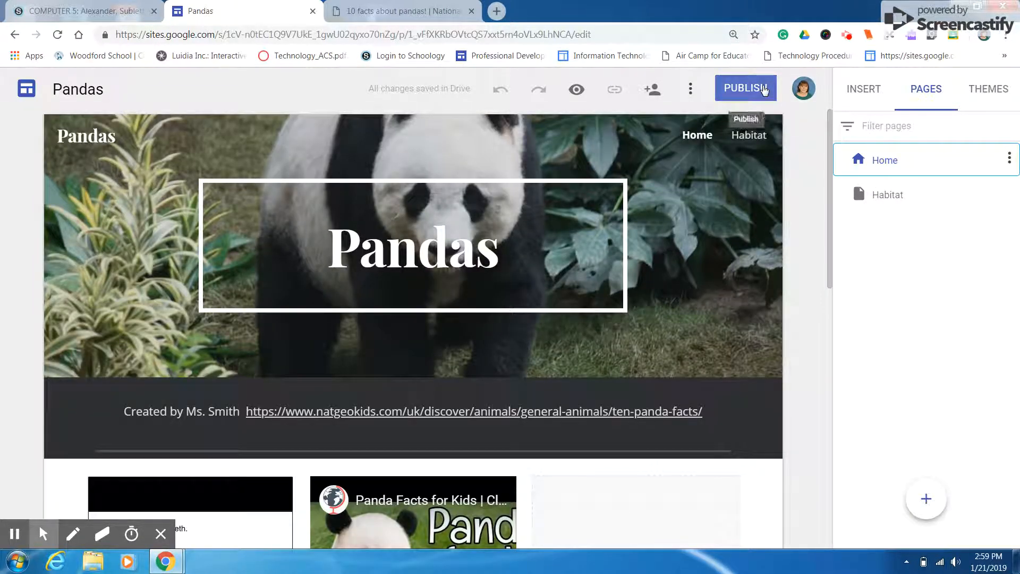
Publish the site with a web address made of "pandas" followed directly by the author's title and surname
click(746, 88)
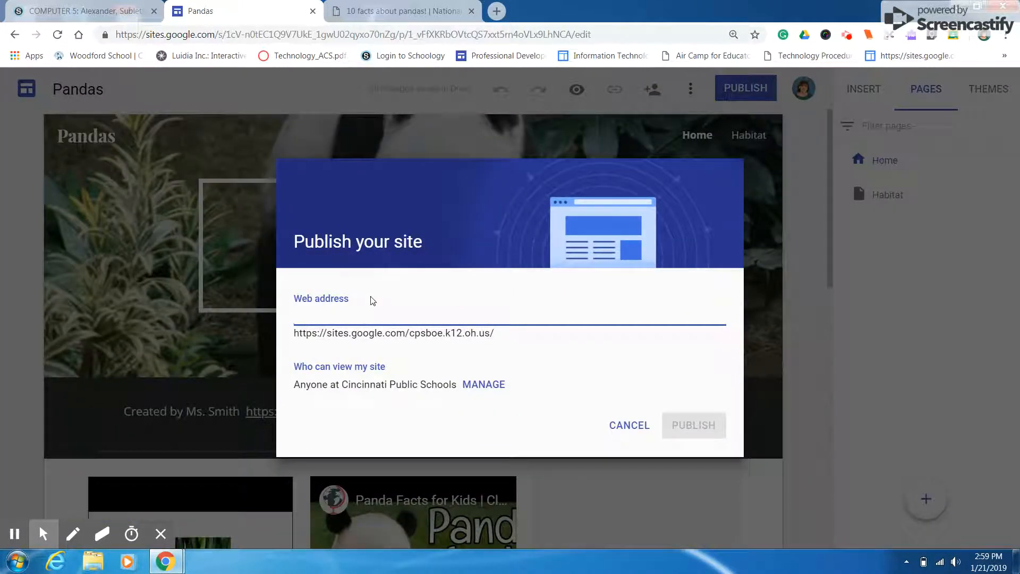
text(pandas)
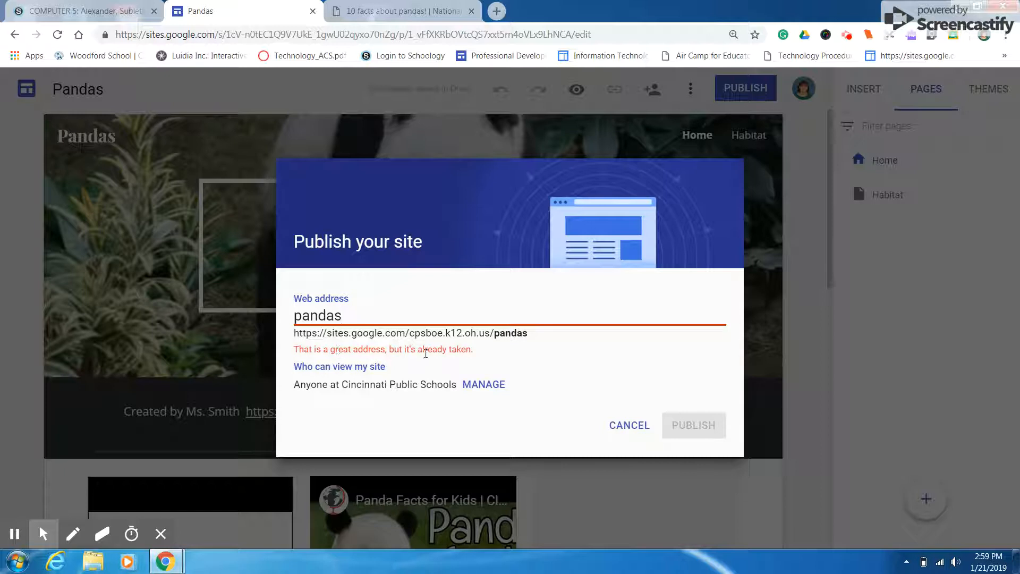
text(ms.smi)
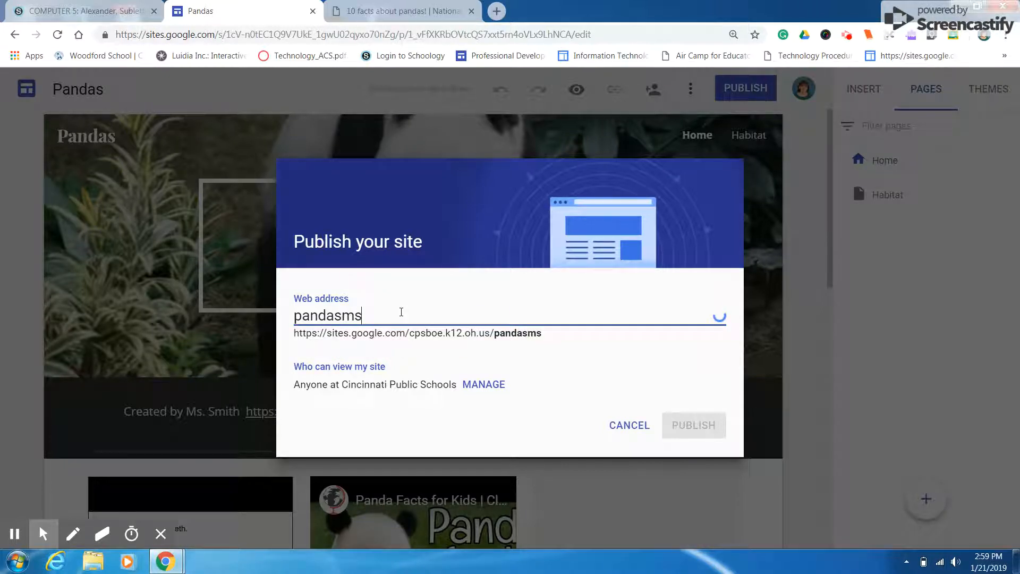
key(BackSpace)
key(BackSpace)
key(BackSpace)
key(BackSpace)
text(smith)
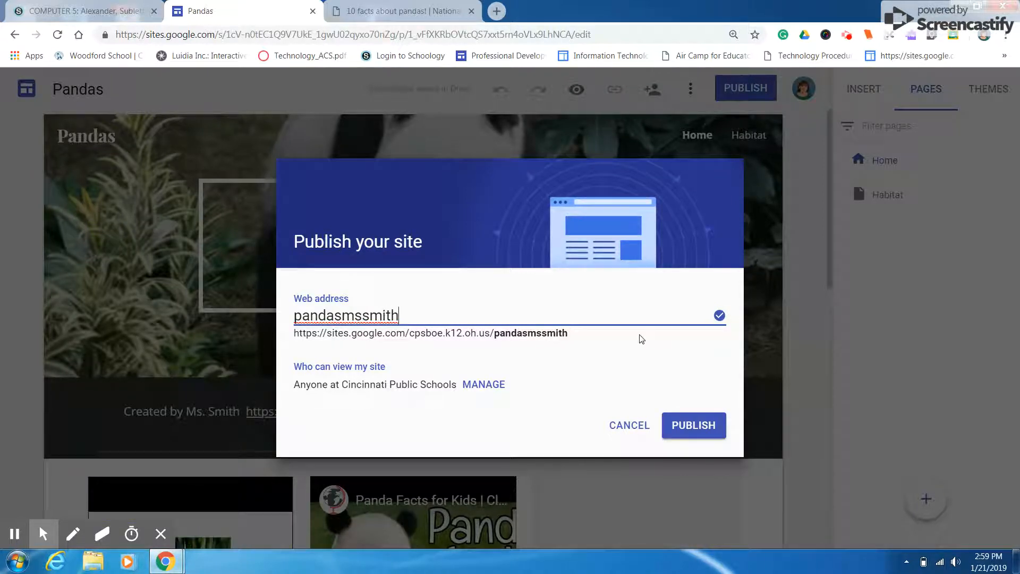
drag(579, 334, 298, 333)
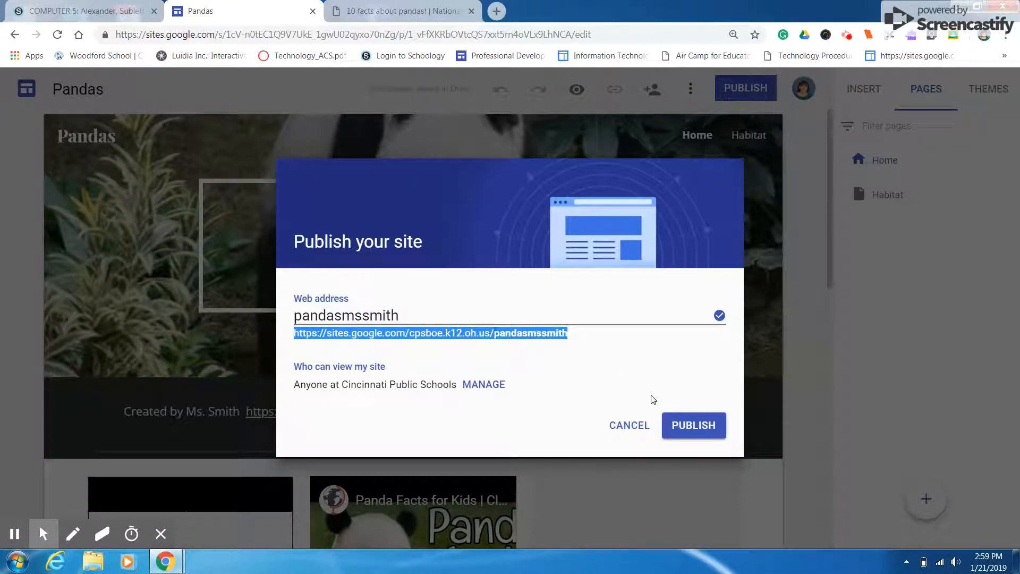
click(686, 427)
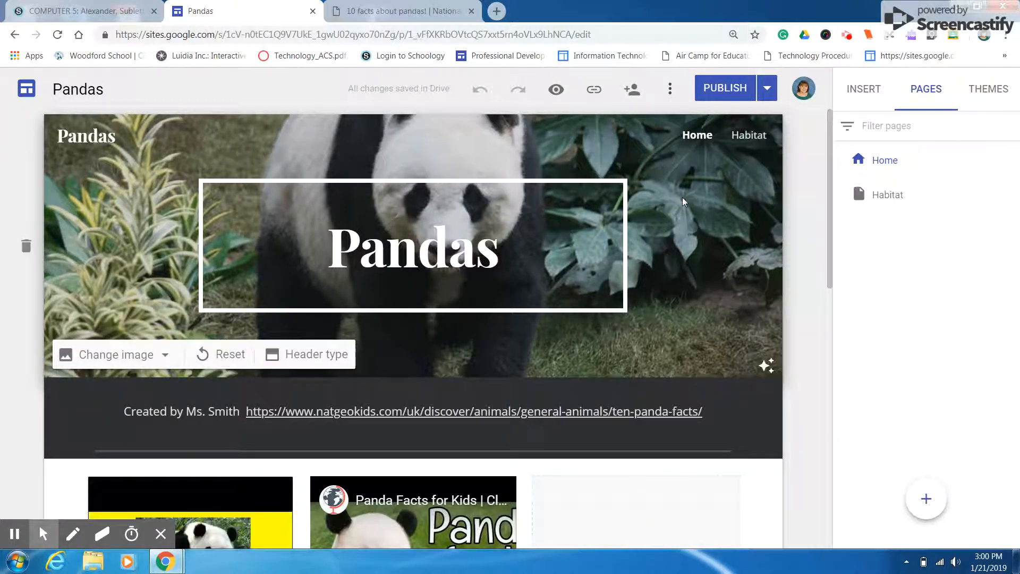
click(847, 34)
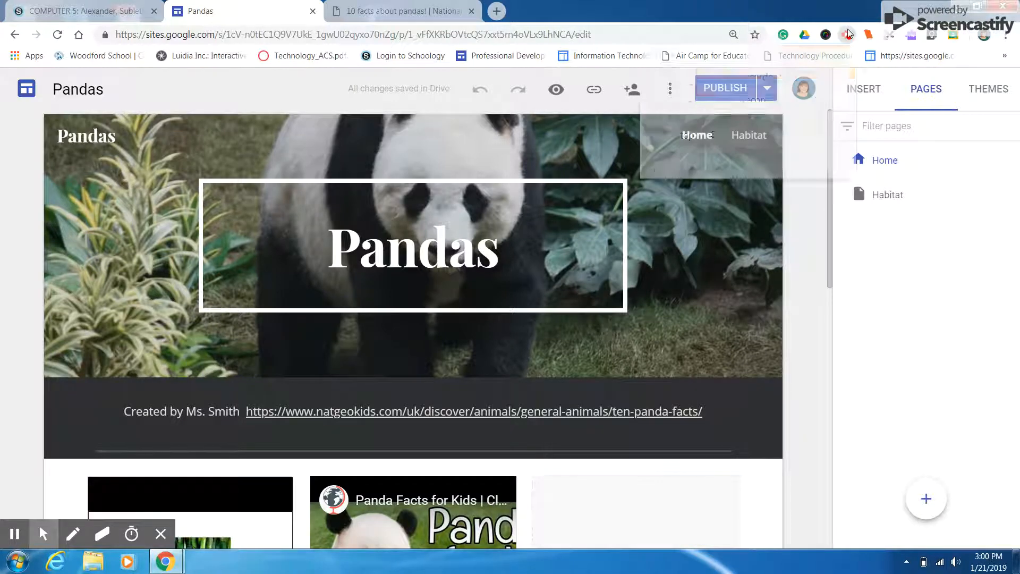